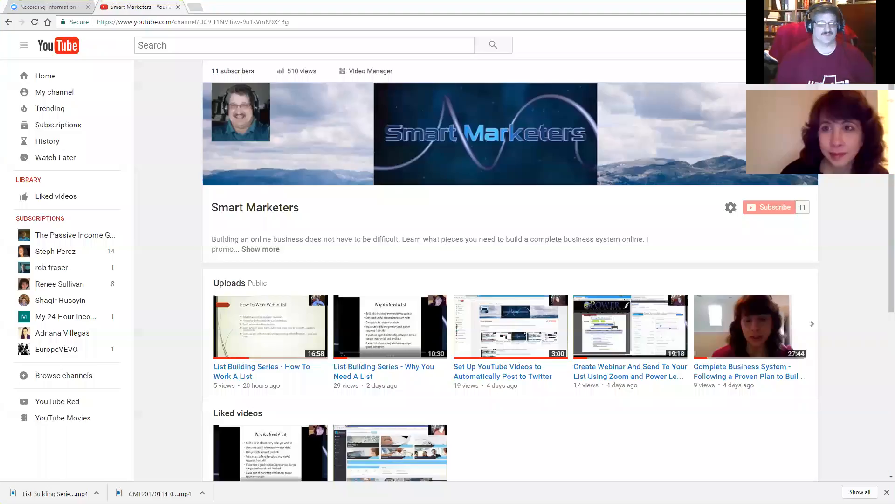
Reveal the List Building Series video file on the desktop and return the browser window to full size
{"action": "left_click_drag", "start_coordinate": [329, 6], "coordinate": [487, 35]}
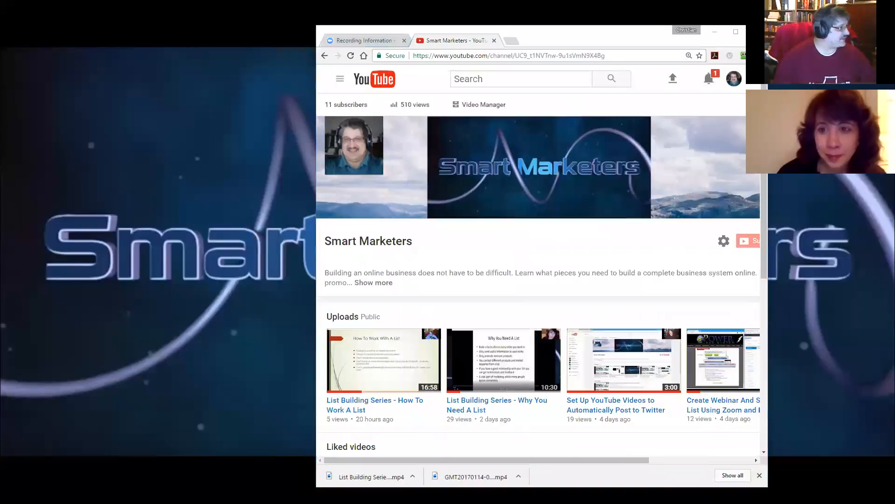
{"action": "left_click_drag", "start_coordinate": [127, 107], "coordinate": [216, 95]}
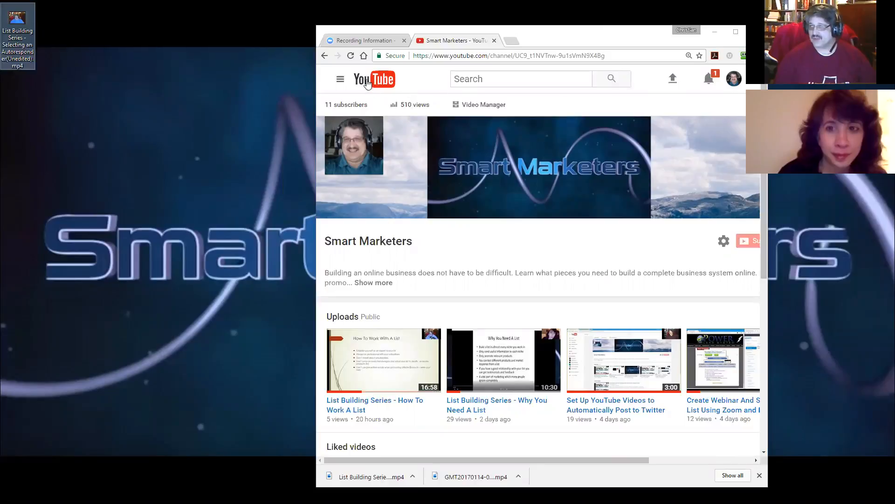
{"action": "double_click", "coordinate": [484, 25]}
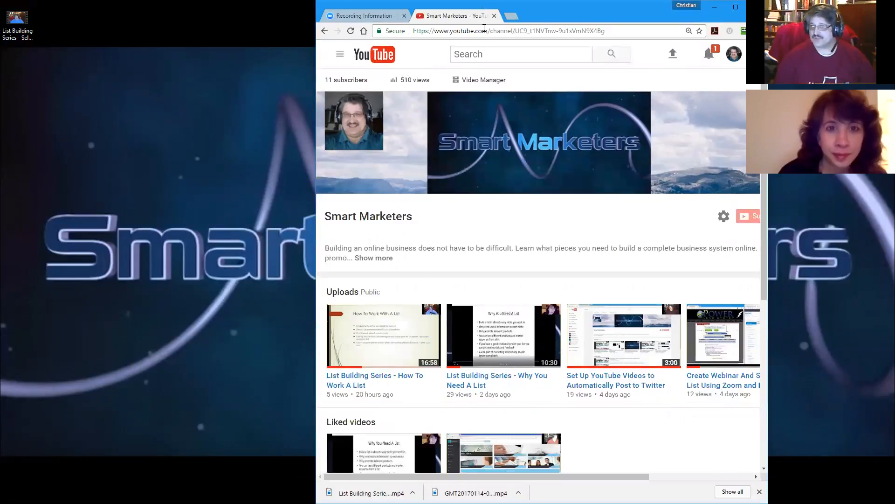
{"action": "double_click", "coordinate": [538, 9]}
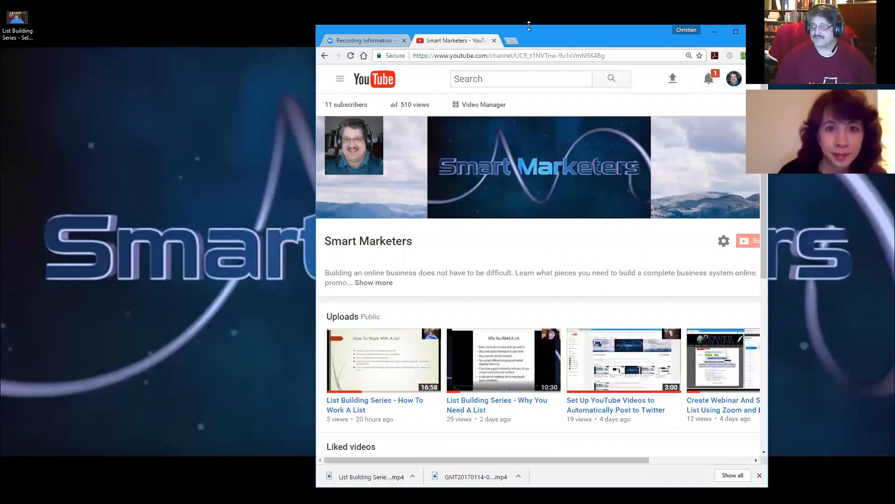
{"action": "double_click", "coordinate": [529, 25]}
{"action": "left_click", "coordinate": [736, 8]}
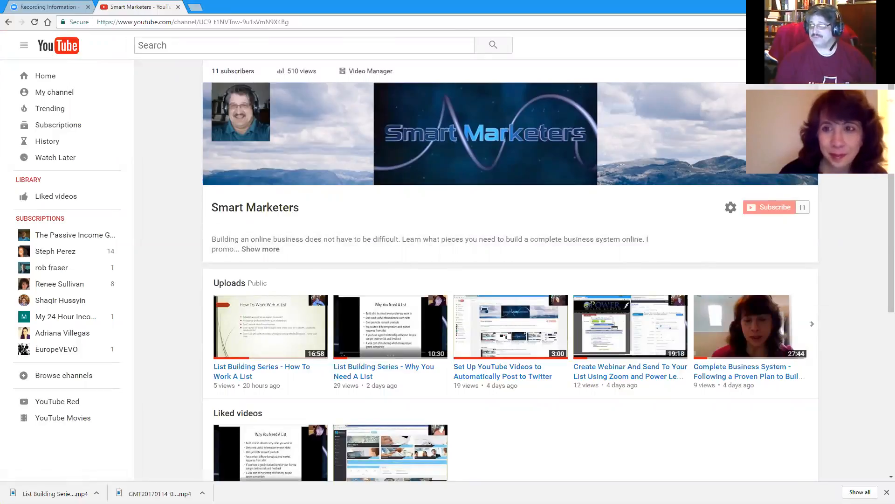
Upload the desktop file "List Building Series - Selecting an Autoresponder(Unedited).mp4" to the channel and set its privacy to Private
{"action": "left_click", "coordinate": [863, 7]}
{"action": "left_click", "coordinate": [673, 82]}
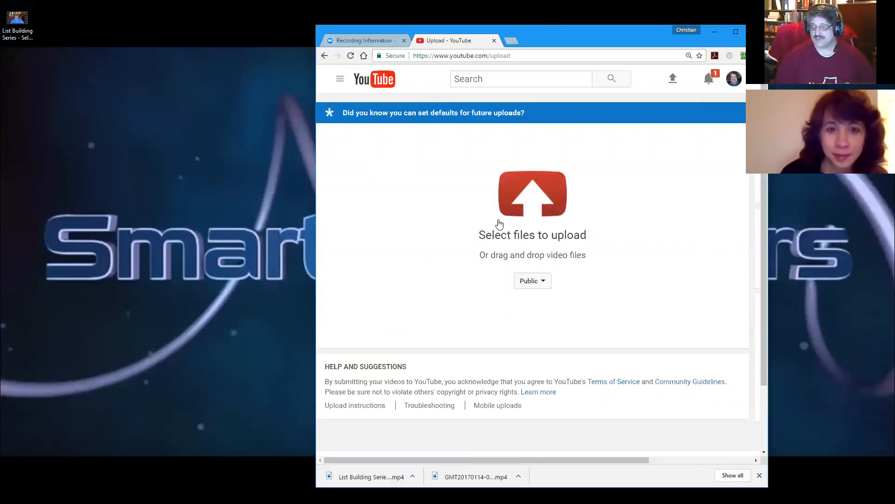
{"action": "left_click_drag", "start_coordinate": [18, 21], "coordinate": [520, 203]}
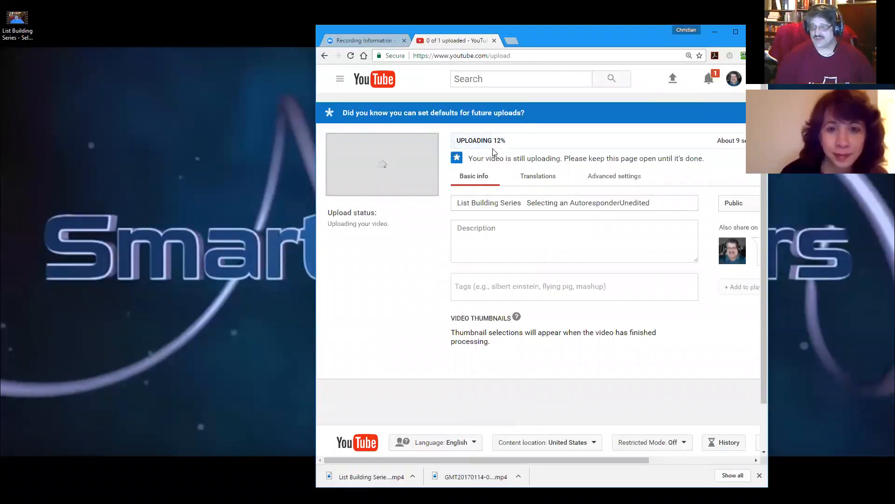
{"action": "left_click", "coordinate": [736, 32]}
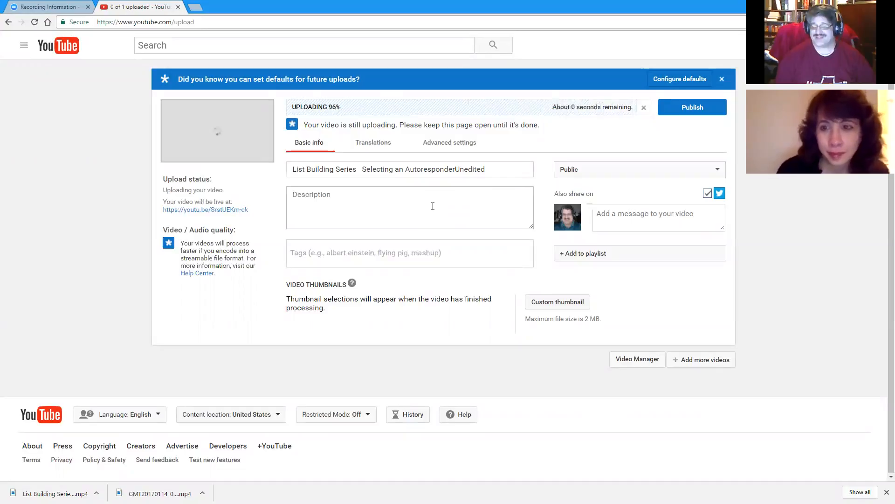
{"action": "left_click", "coordinate": [572, 171]}
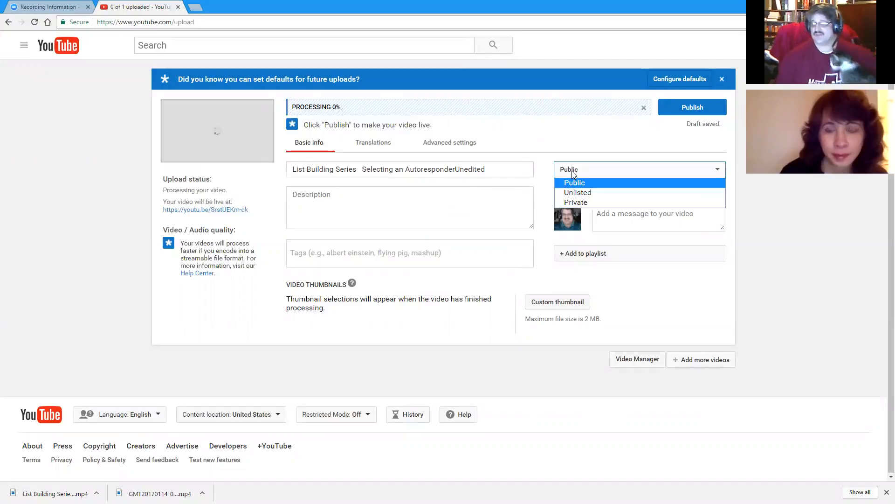
{"action": "left_click", "coordinate": [569, 202]}
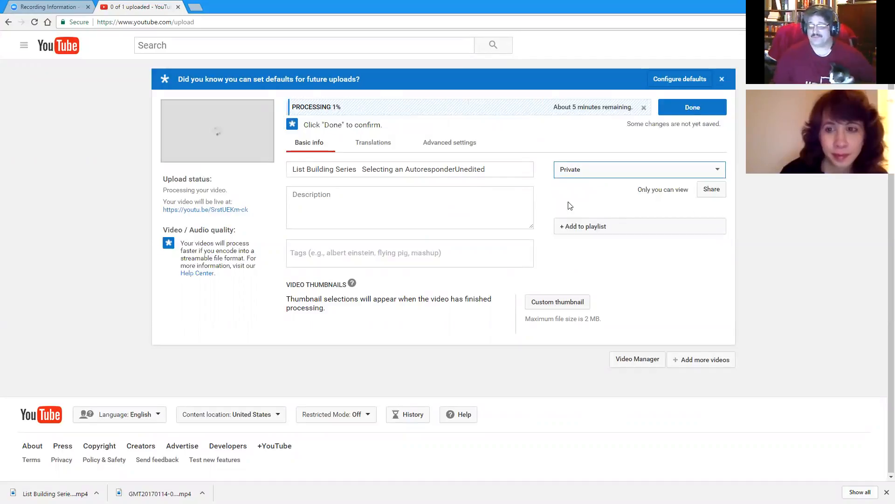
Correct the video title to "List Building Series Selecting an Autoresponder(Unedited)", adding the parentheses and removing the extra spaces
{"action": "left_click", "coordinate": [455, 169]}
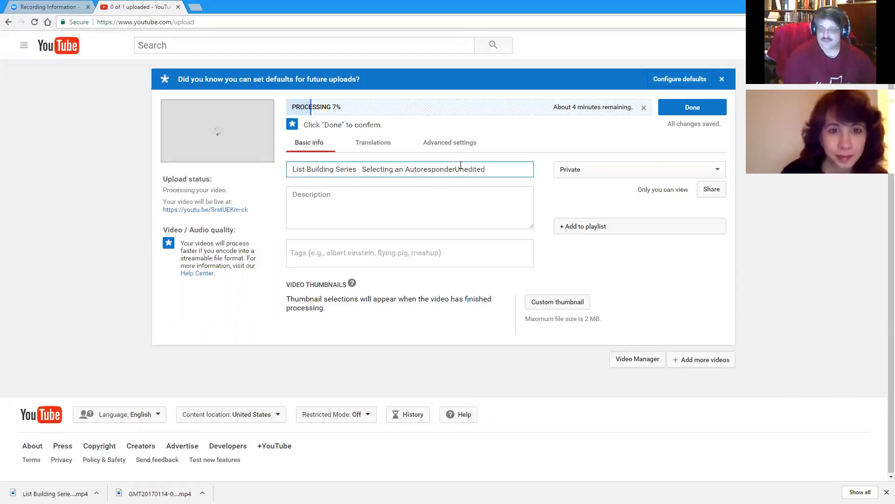
{"action": "type", "text": "("}
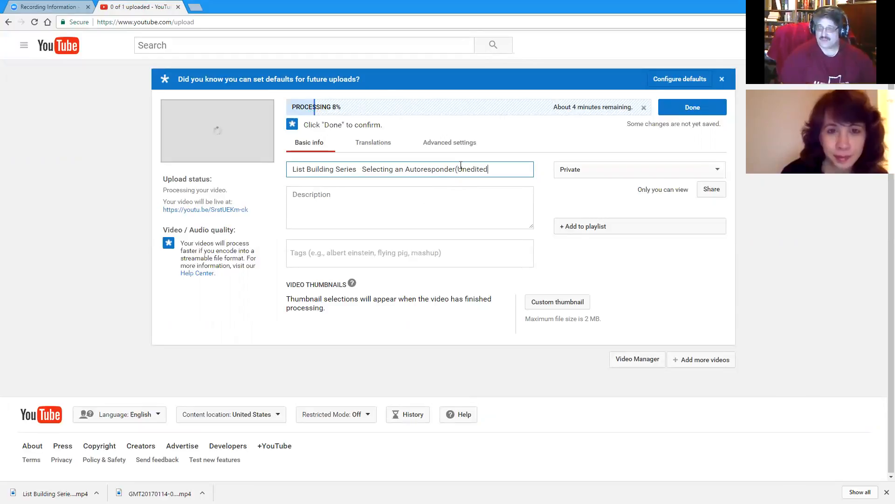
{"action": "key", "text": "End"}
{"action": "type", "text": ")"}
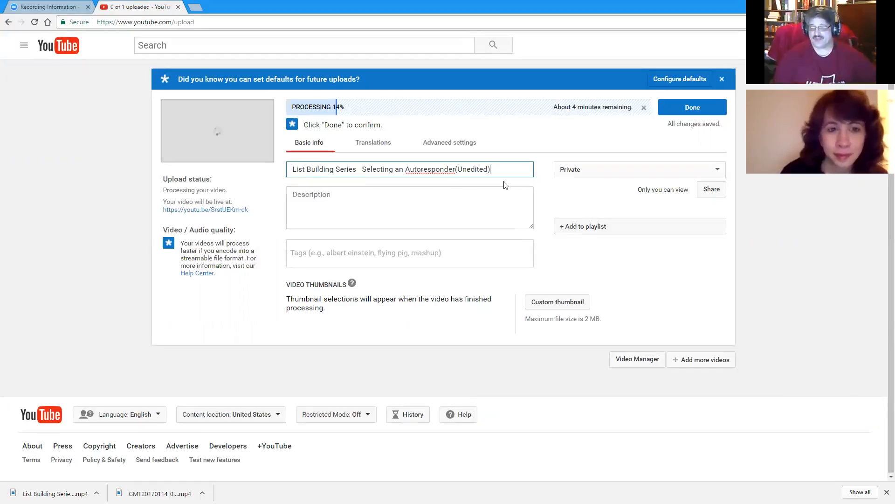
{"action": "left_click", "coordinate": [362, 169]}
{"action": "key", "text": "BackSpace"}
{"action": "key", "text": "BackSpace"}
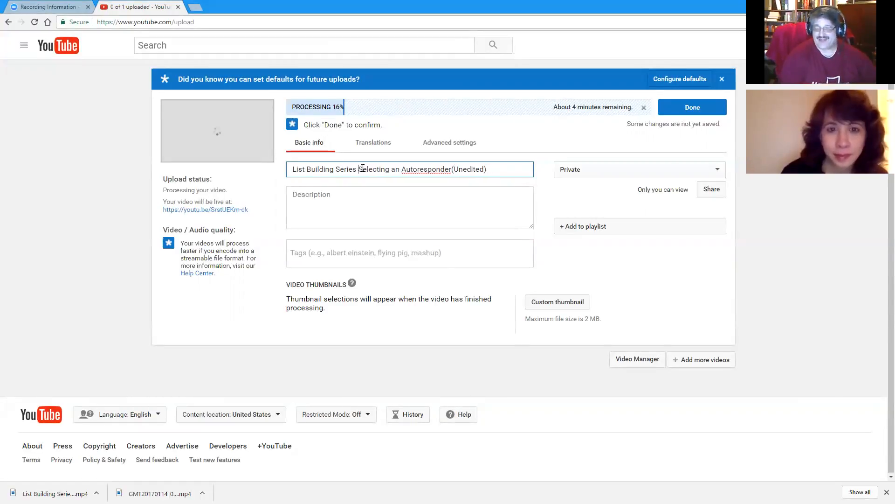
{"action": "key", "text": "BackSpace"}
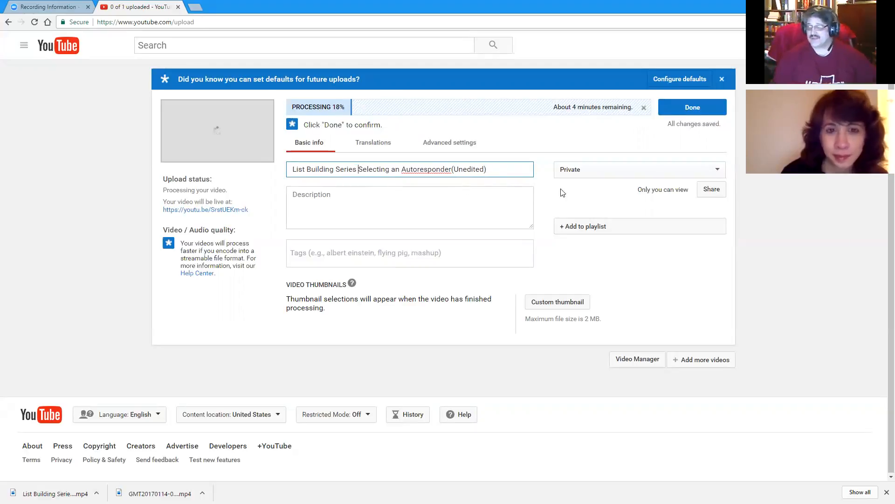
Confirm the private upload with an empty description and return to editing the video's details
{"action": "left_click", "coordinate": [348, 199]}
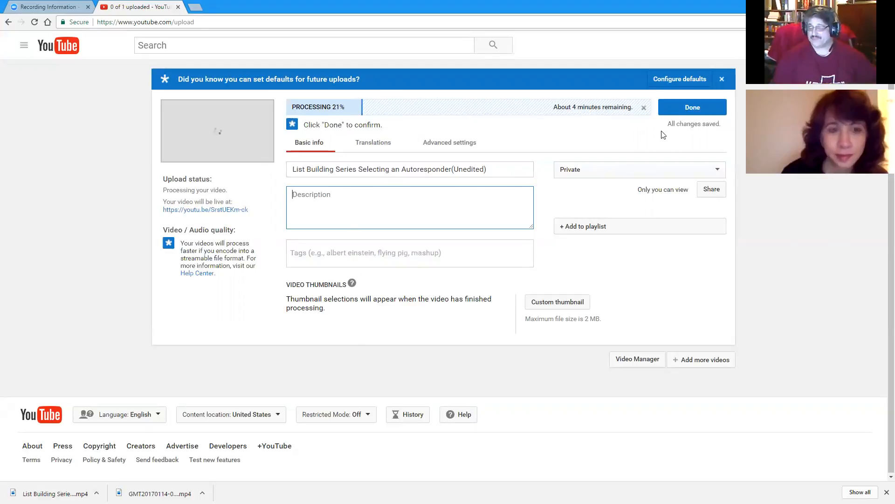
{"action": "left_click", "coordinate": [687, 109]}
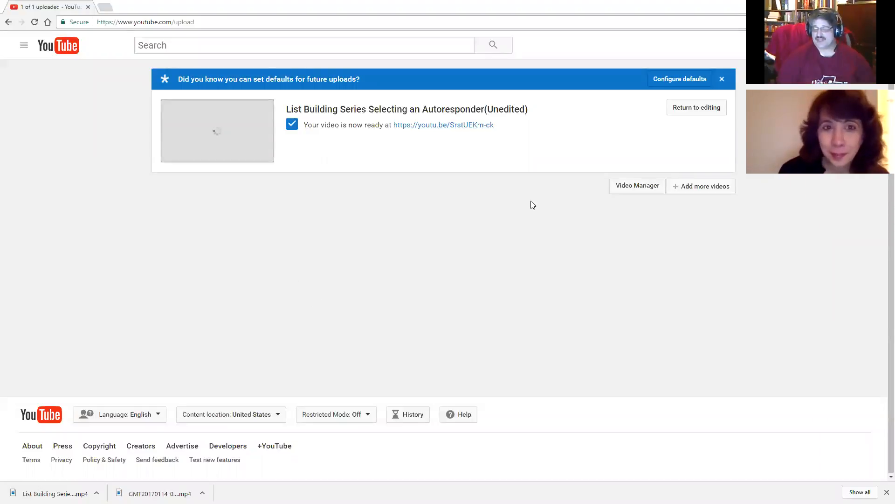
{"action": "left_click", "coordinate": [696, 109]}
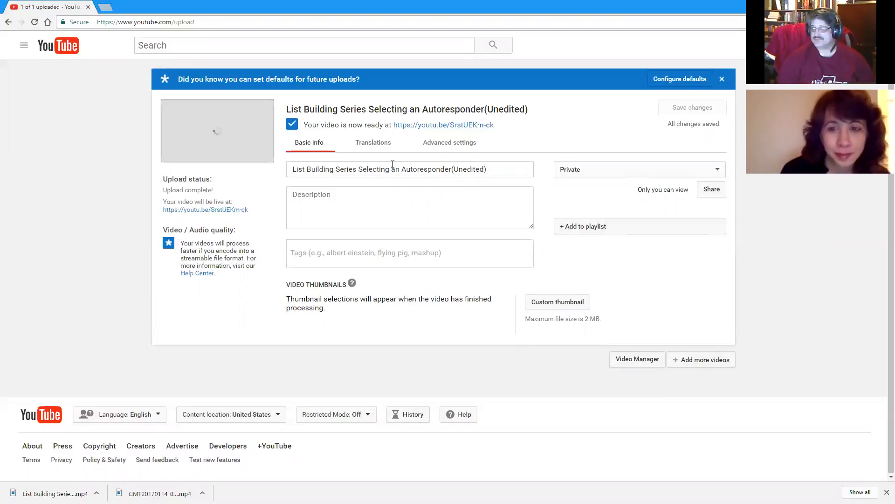
Go from the home page through the channel to the Video Manager and look over the list of uploaded videos
{"action": "left_click", "coordinate": [48, 49]}
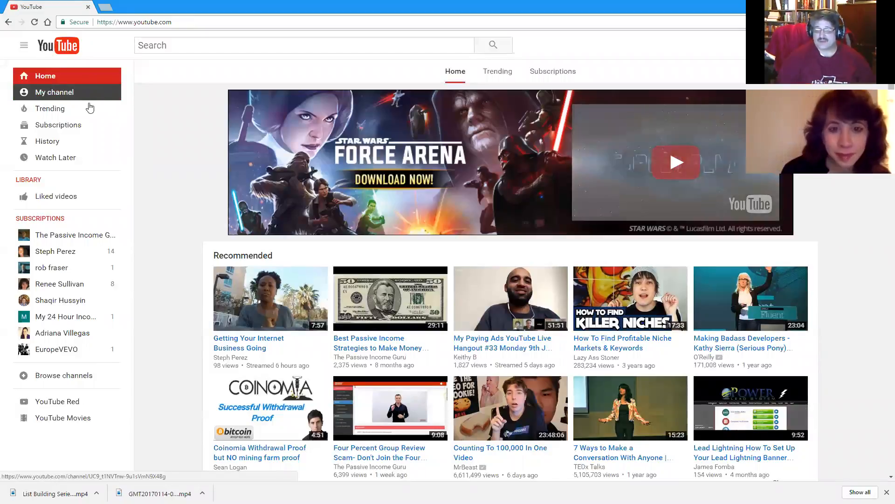
{"action": "left_click", "coordinate": [55, 90]}
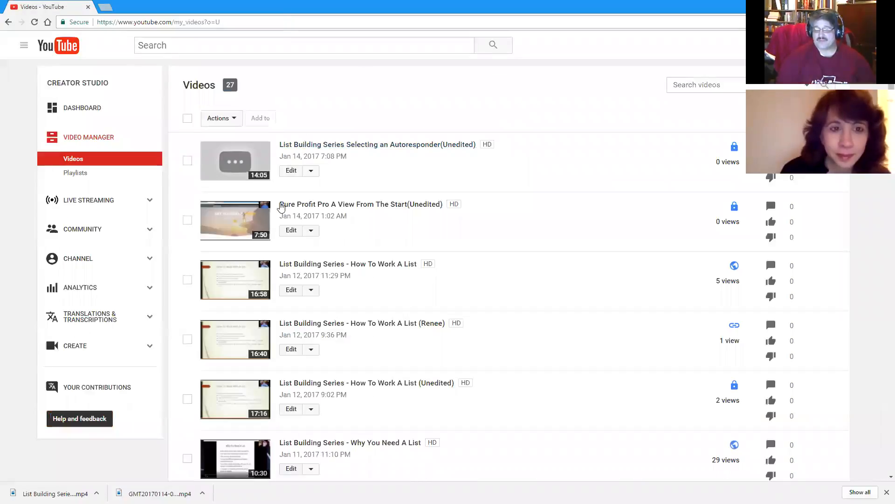
{"action": "scroll", "coordinate": [330, 344], "scroll_direction": "down", "scroll_amount": 13}
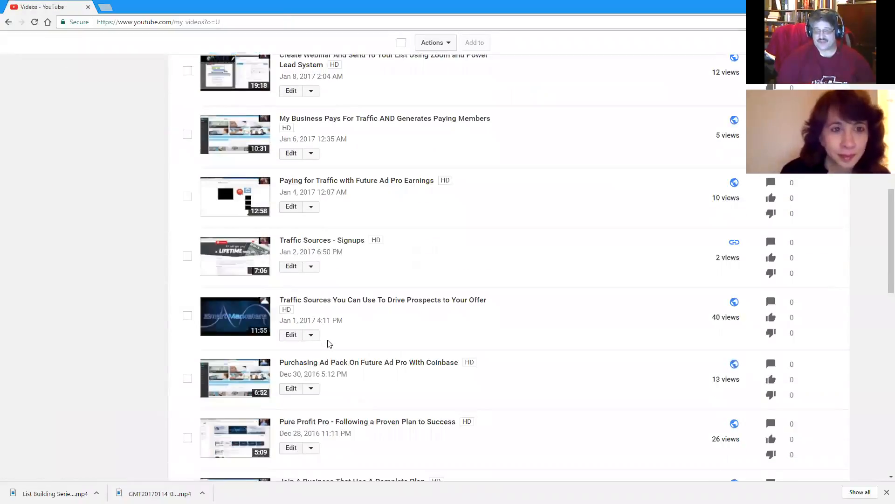
{"action": "scroll", "coordinate": [329, 344], "scroll_direction": "down", "scroll_amount": 17}
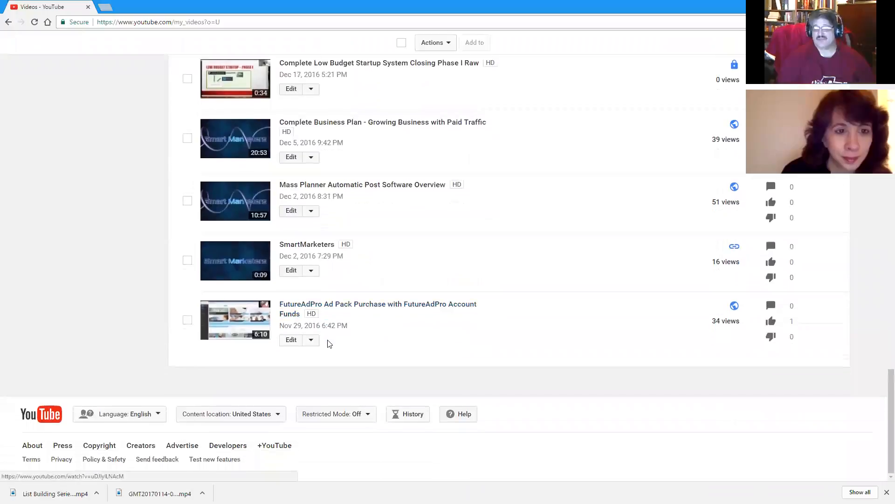
{"action": "scroll", "coordinate": [330, 344], "scroll_direction": "up", "scroll_amount": 20}
{"action": "scroll", "coordinate": [330, 344], "scroll_direction": "up", "scroll_amount": 8}
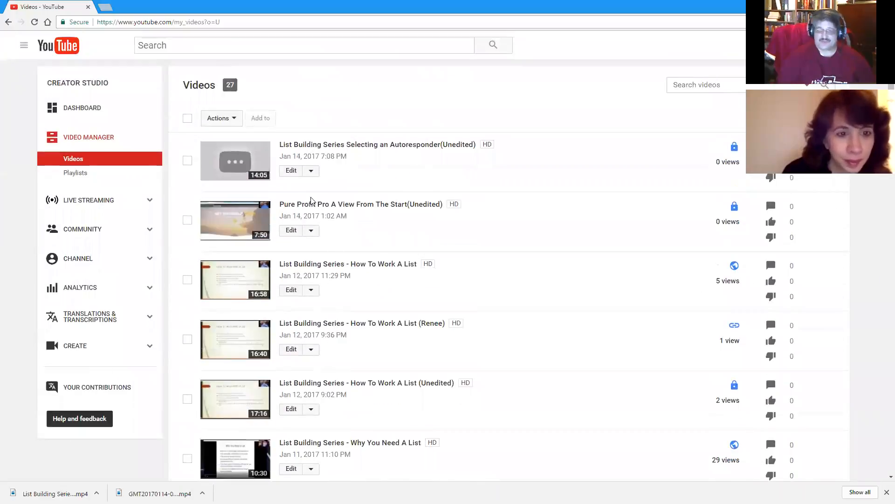
View the privacy options in the newly uploaded video's Info & Settings and return to the video list without saving
{"action": "left_click", "coordinate": [311, 172]}
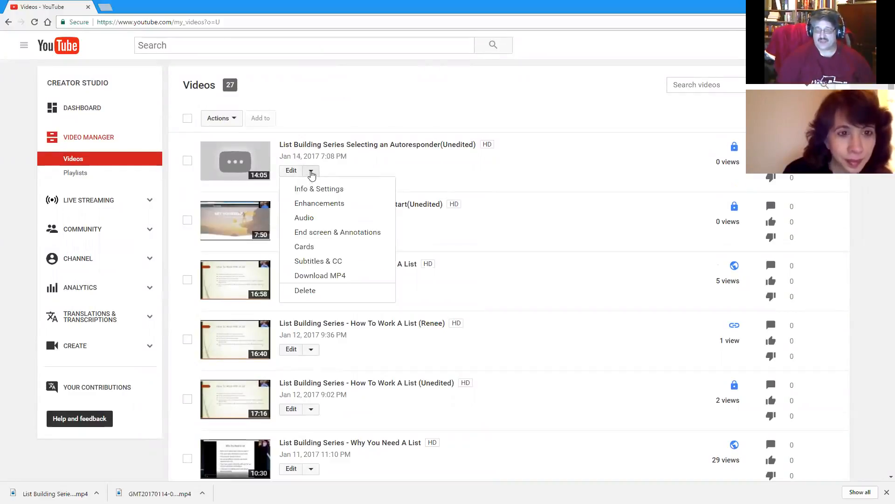
{"action": "left_click", "coordinate": [309, 188]}
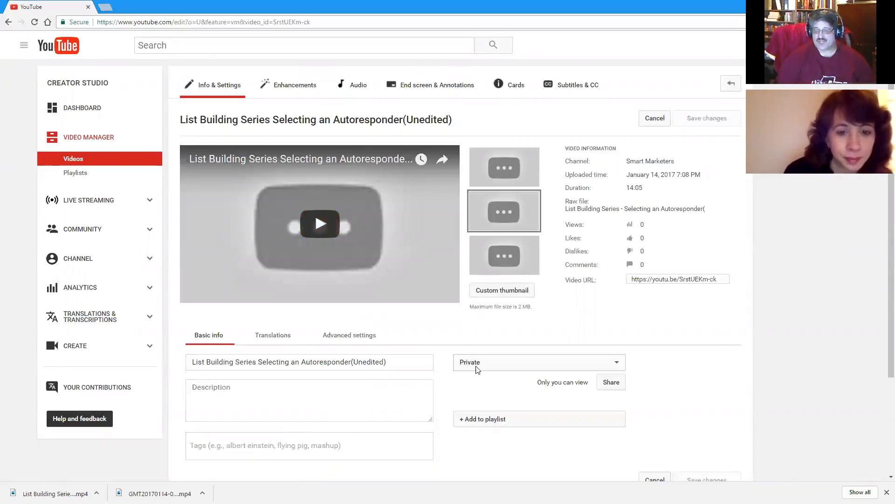
{"action": "left_click", "coordinate": [490, 366]}
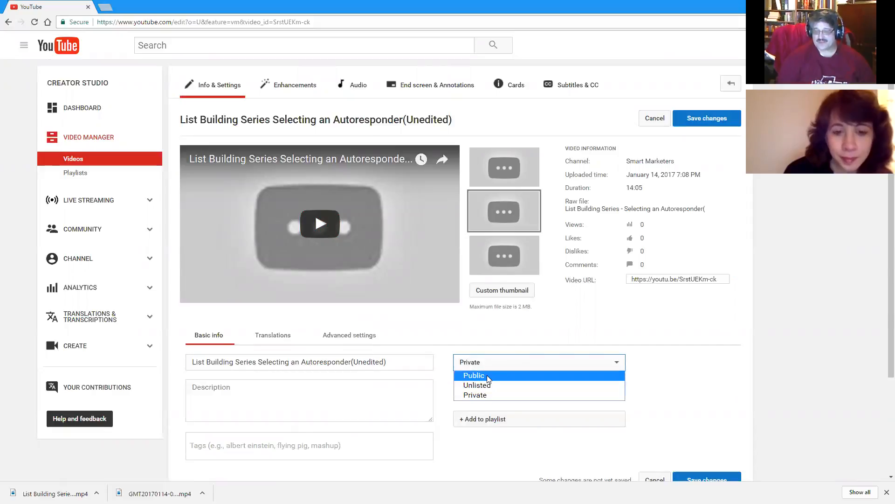
{"action": "left_click", "coordinate": [446, 337]}
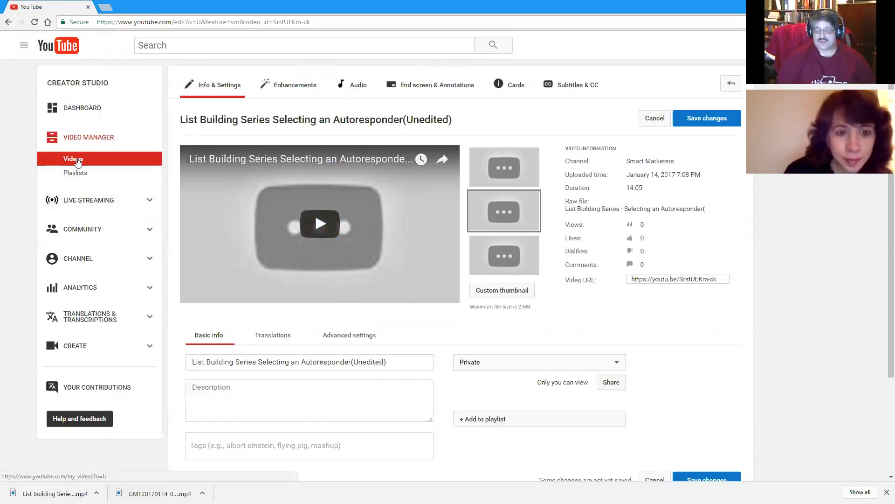
{"action": "left_click", "coordinate": [79, 139]}
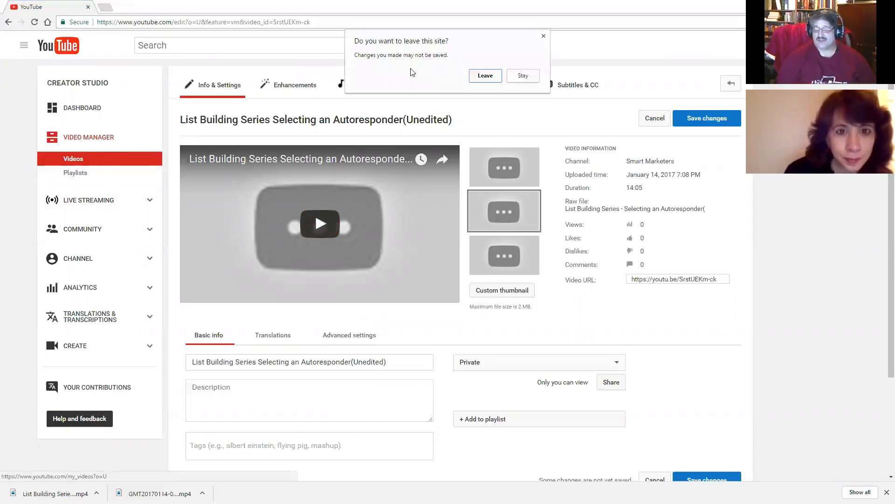
{"action": "left_click", "coordinate": [492, 76]}
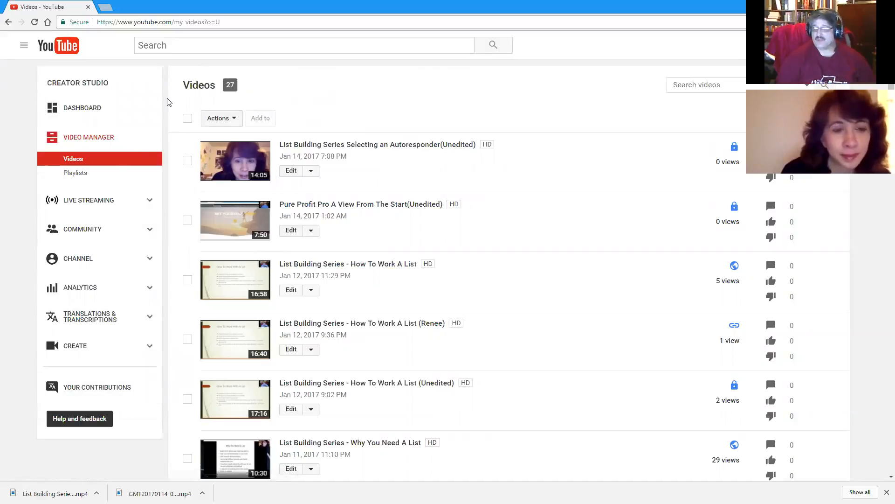
Open the Video Editor in the Create section of Creator Studio
{"action": "left_click", "coordinate": [83, 349]}
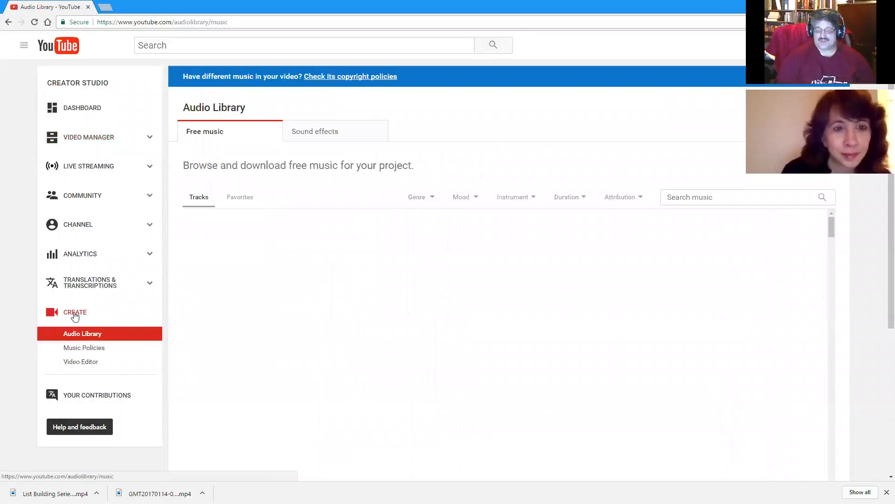
{"action": "left_click", "coordinate": [80, 365]}
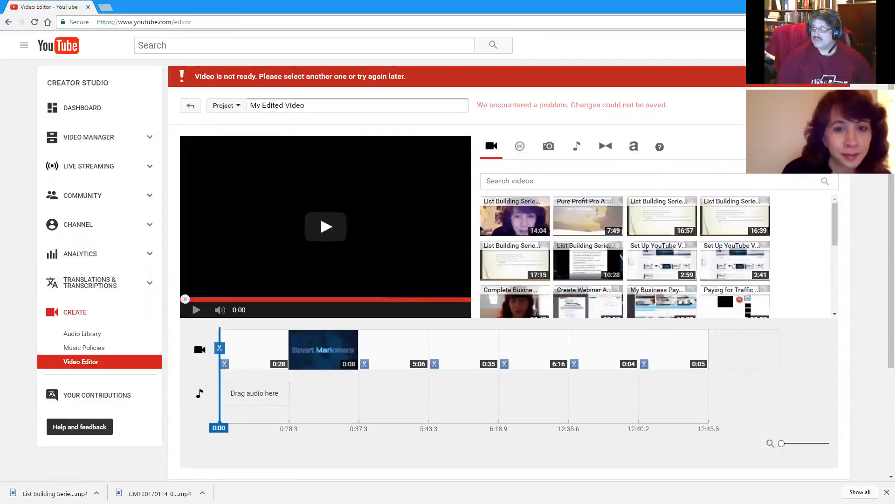
Go back to the home page and channel, and reopen the Video Editor starting from the upload page
{"action": "left_click", "coordinate": [65, 48]}
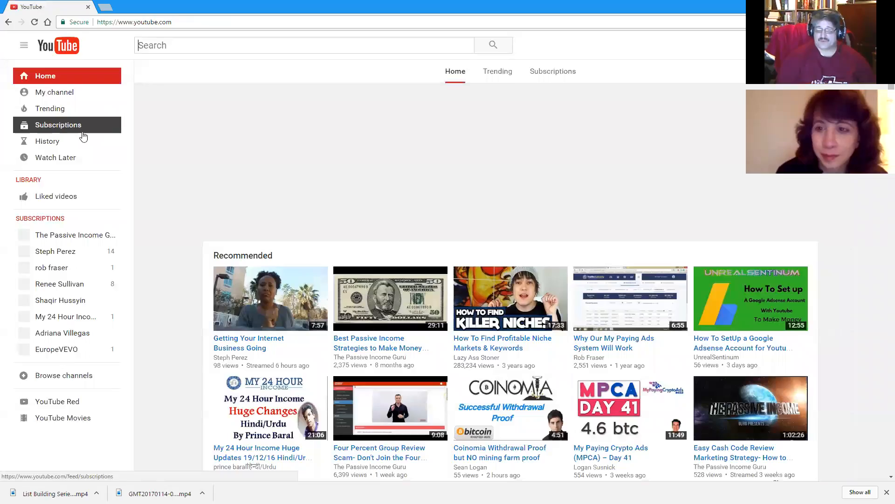
{"action": "left_click", "coordinate": [51, 92]}
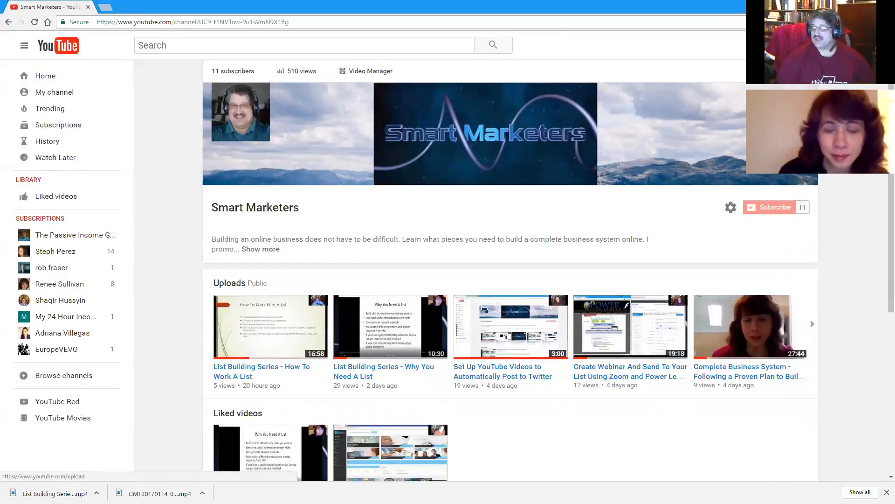
{"action": "left_click", "coordinate": [863, 45]}
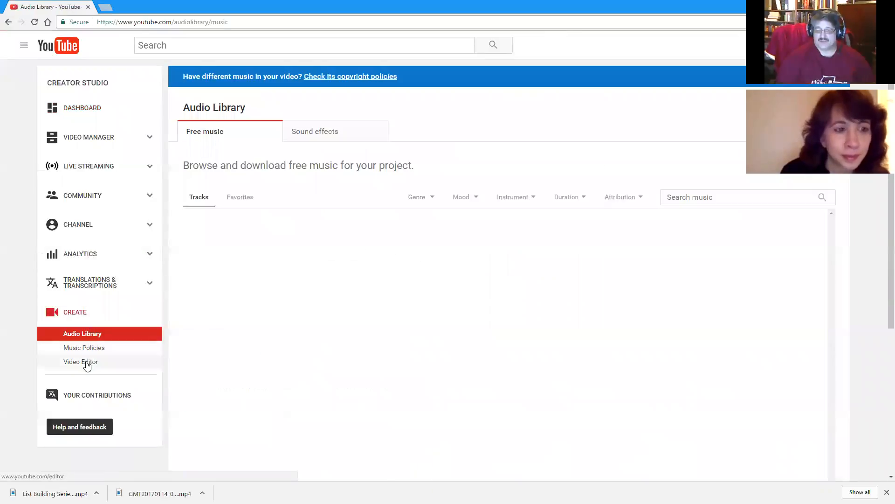
{"action": "left_click", "coordinate": [87, 362]}
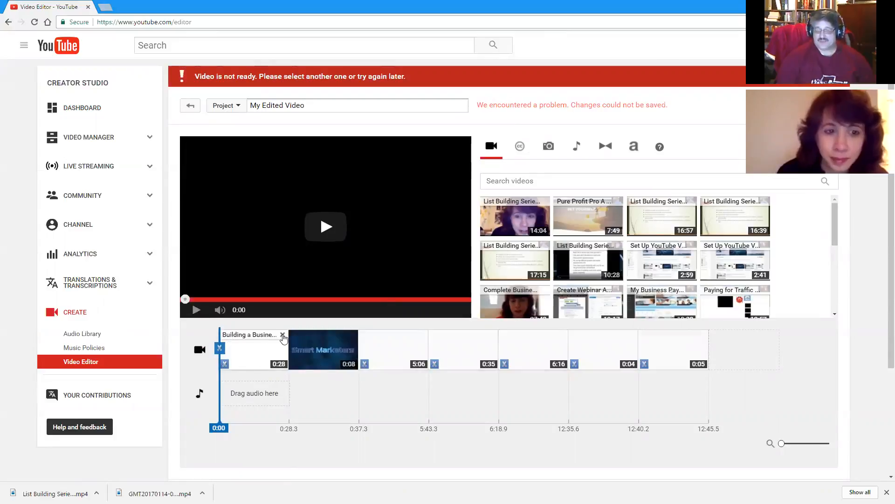
Clear the timeline by removing every video clip left over in the My Edited Video project
{"action": "left_click", "coordinate": [282, 335]}
{"action": "left_click", "coordinate": [283, 335]}
{"action": "left_click", "coordinate": [282, 335]}
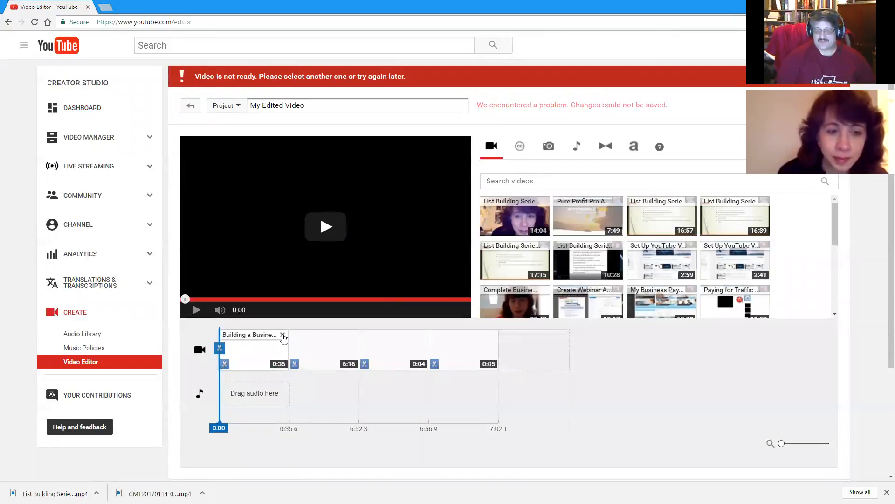
{"action": "left_click", "coordinate": [283, 335]}
{"action": "left_click", "coordinate": [283, 335]}
{"action": "left_click", "coordinate": [283, 335]}
{"action": "left_click", "coordinate": [283, 335]}
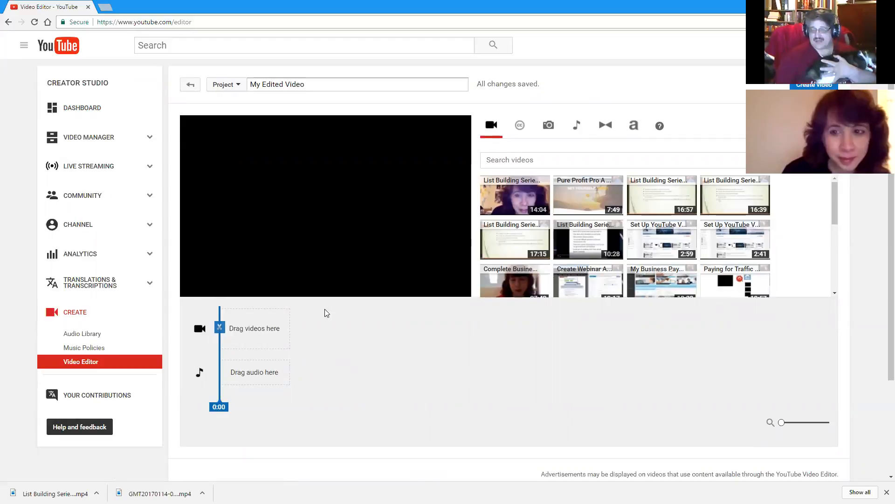
Add the 14:04 List Building video, the Create Webinar video and the same List Building video again to the timeline in sequence
{"action": "left_click_drag", "start_coordinate": [517, 204], "coordinate": [246, 324]}
{"action": "left_click", "coordinate": [75, 365]}
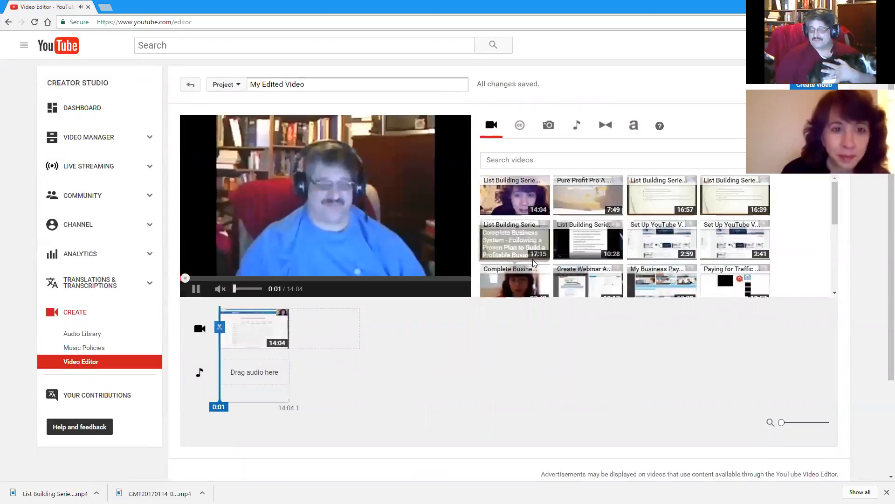
{"action": "left_click_drag", "start_coordinate": [591, 286], "coordinate": [337, 333]}
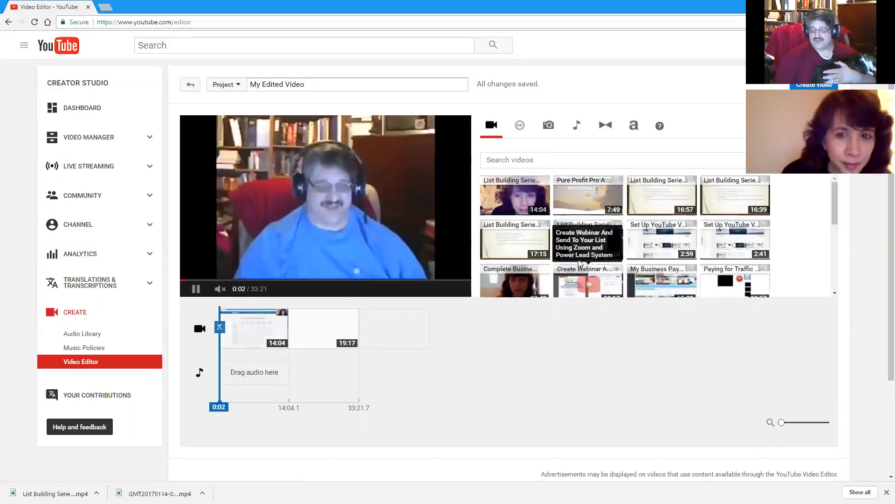
{"action": "left_click_drag", "start_coordinate": [516, 196], "coordinate": [419, 352]}
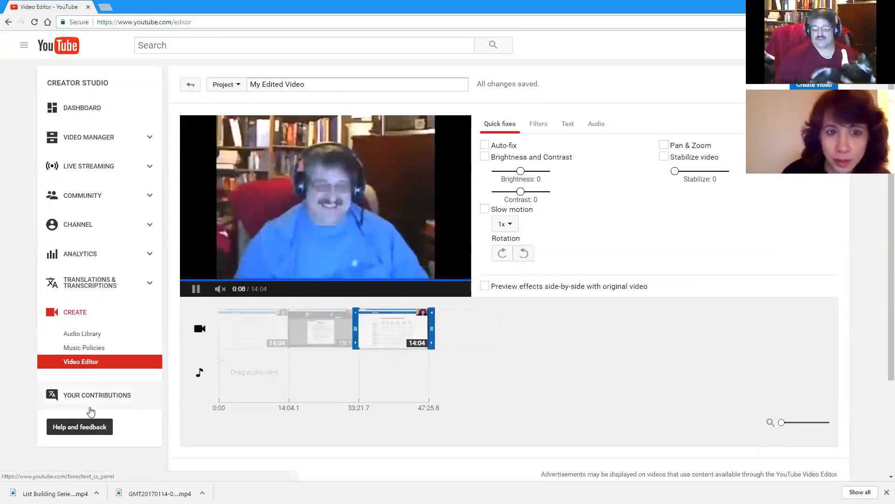
{"action": "left_click", "coordinate": [85, 363]}
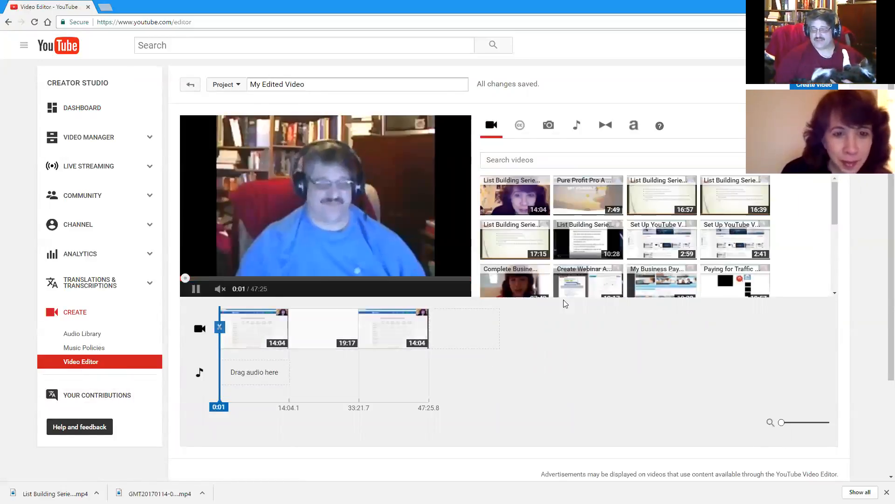
Insert the SmartMarketers intro clip at the start of the timeline and move the Create Webinar clip directly behind it
{"action": "scroll", "coordinate": [649, 253], "scroll_direction": "down", "scroll_amount": 5}
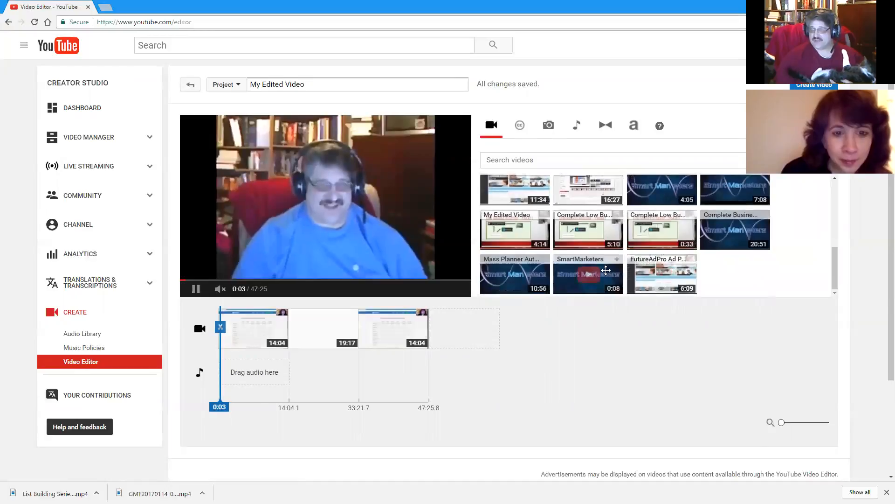
{"action": "left_click_drag", "start_coordinate": [577, 278], "coordinate": [235, 329]}
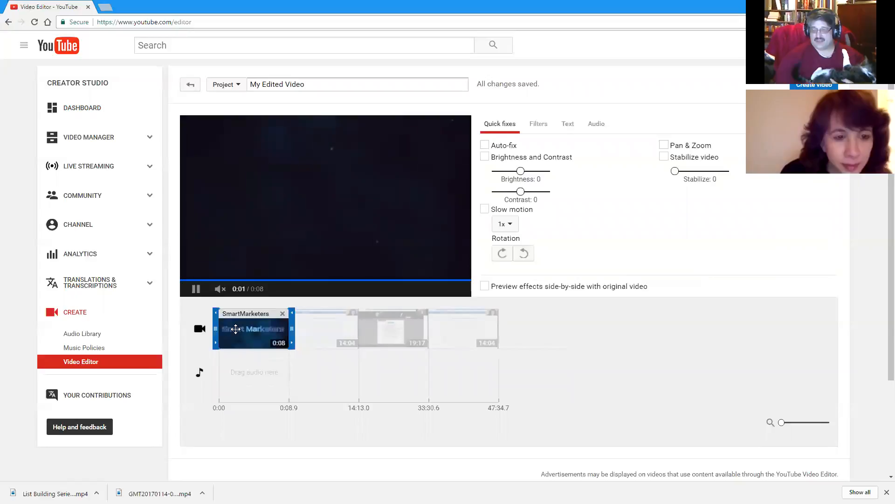
{"action": "left_click", "coordinate": [84, 363]}
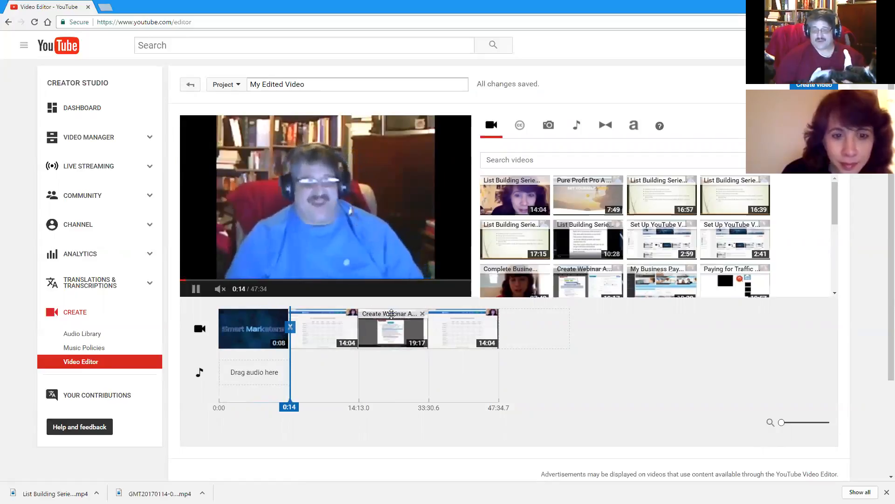
{"action": "left_click_drag", "start_coordinate": [358, 314], "coordinate": [313, 327]}
{"action": "left_click", "coordinate": [313, 326]}
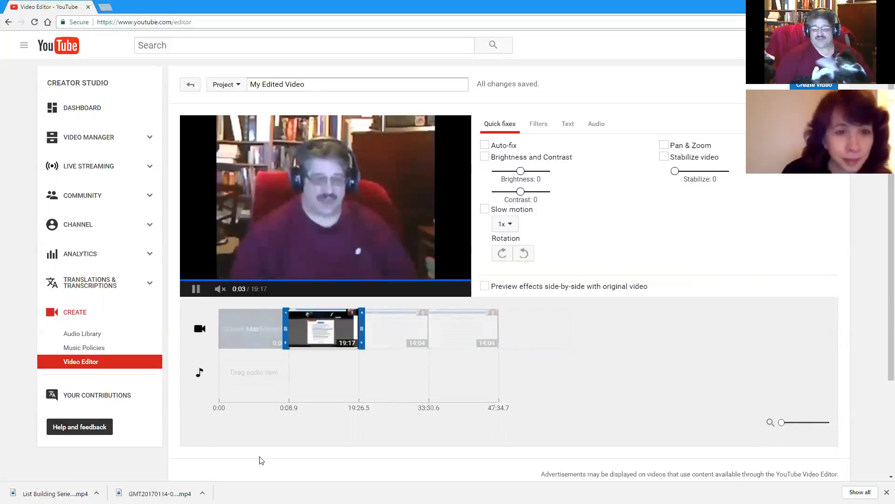
Remove the SmartMarketers, Create Webinar and both List Building clips from the timeline
{"action": "left_click", "coordinate": [282, 315]}
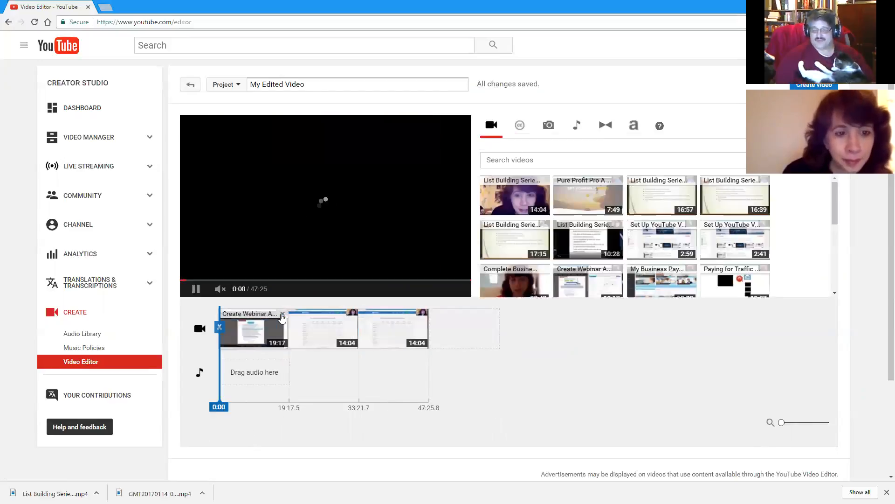
{"action": "left_click", "coordinate": [282, 315]}
{"action": "left_click", "coordinate": [282, 314]}
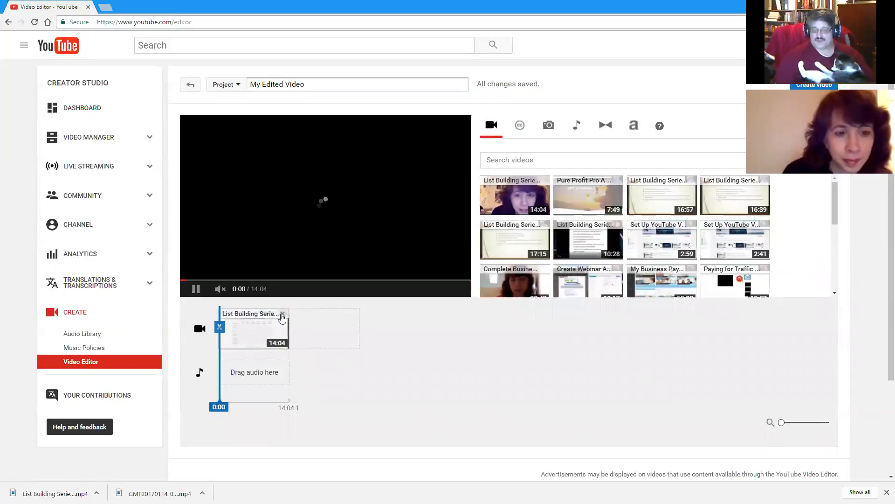
{"action": "left_click", "coordinate": [282, 314]}
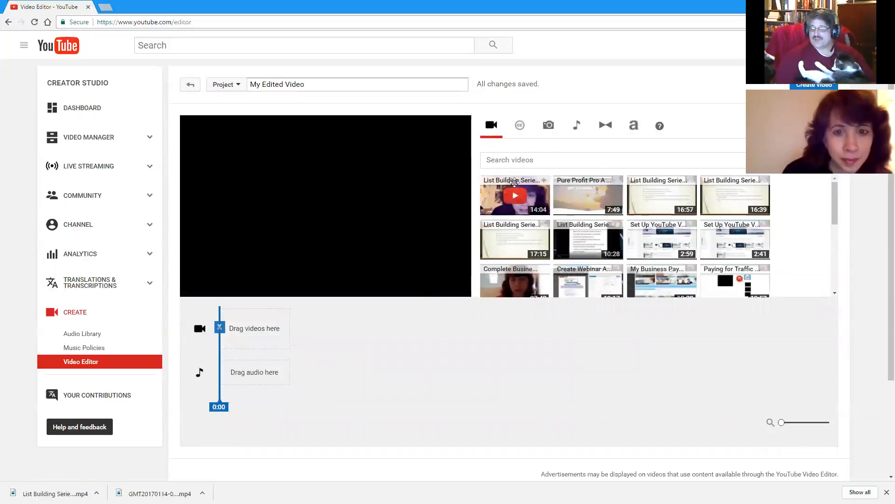
Add the 14:04 unedited List Building video to the empty timeline, unmute its preview and adjust the volume
{"action": "left_click_drag", "start_coordinate": [498, 183], "coordinate": [252, 322]}
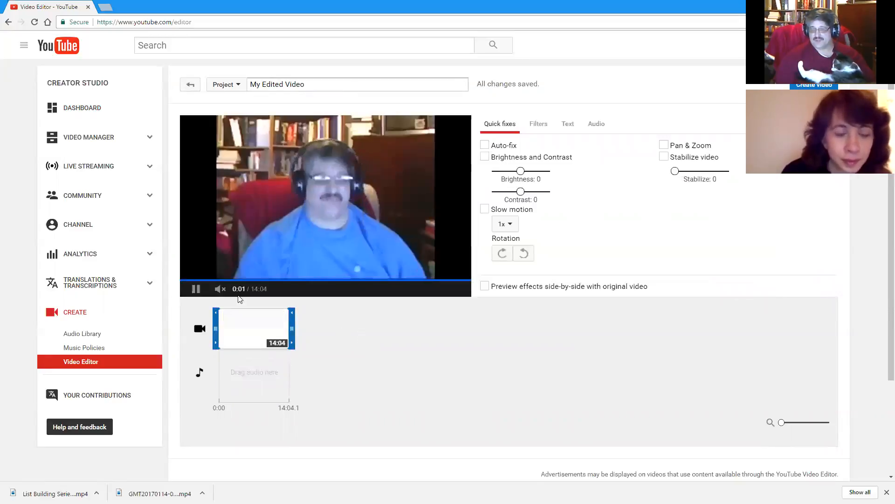
{"action": "left_click", "coordinate": [220, 290]}
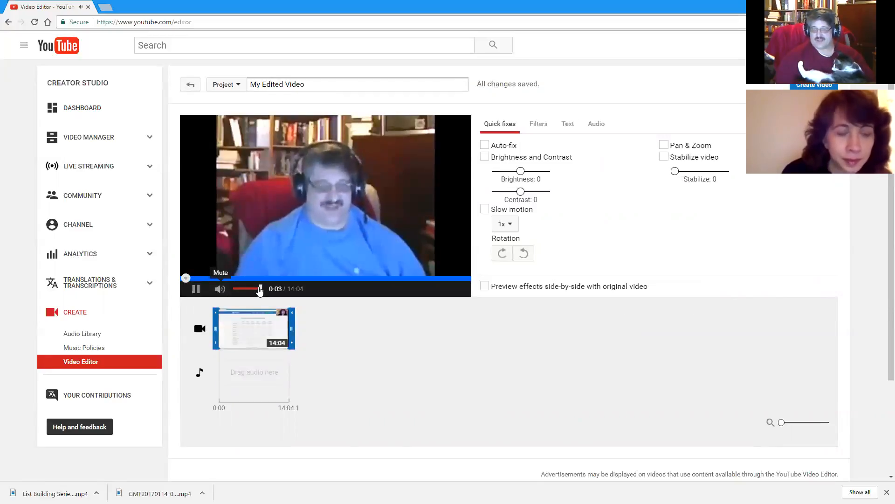
{"action": "left_click_drag", "start_coordinate": [239, 290], "coordinate": [237, 291]}
{"action": "left_click_drag", "start_coordinate": [239, 292], "coordinate": [242, 292]}
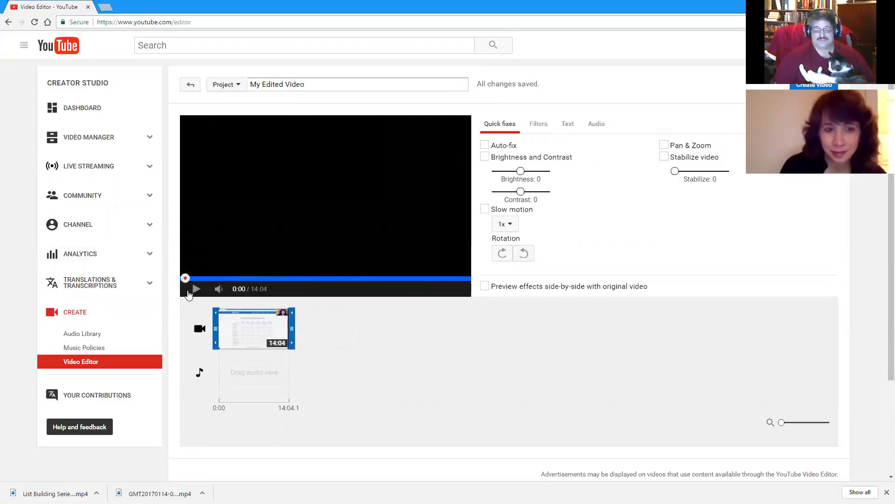
Play the List Building clip's preview from the start, pausing at 0:23 and 0:35, and mute the sound while playback continues
{"action": "mouse_move", "coordinate": [222, 289]}
{"action": "left_click", "coordinate": [252, 289]}
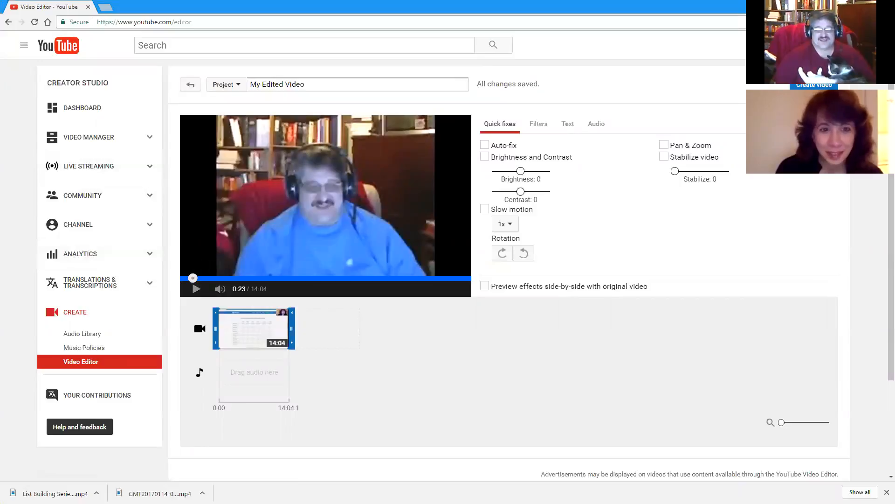
{"action": "left_click", "coordinate": [196, 289]}
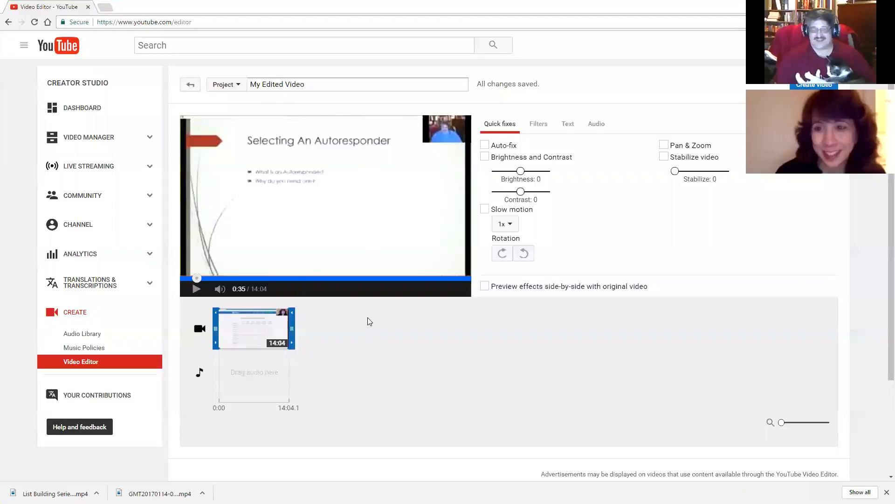
{"action": "left_click", "coordinate": [196, 288]}
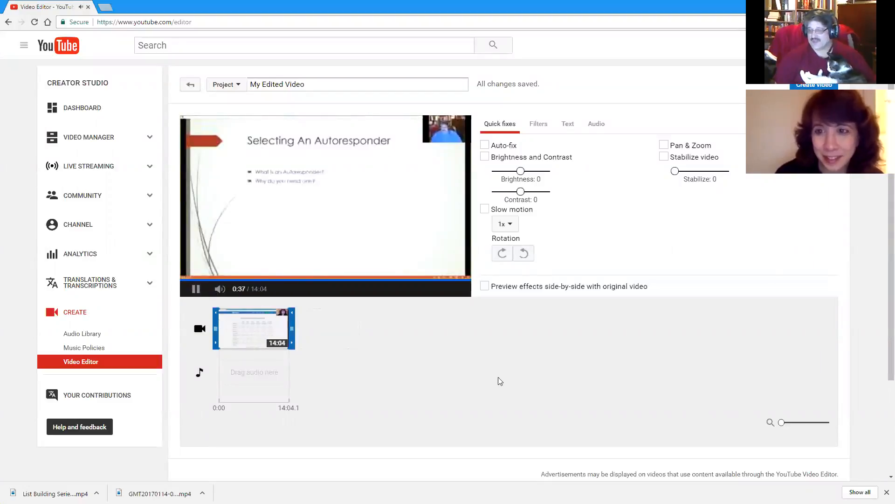
{"action": "left_click", "coordinate": [220, 289]}
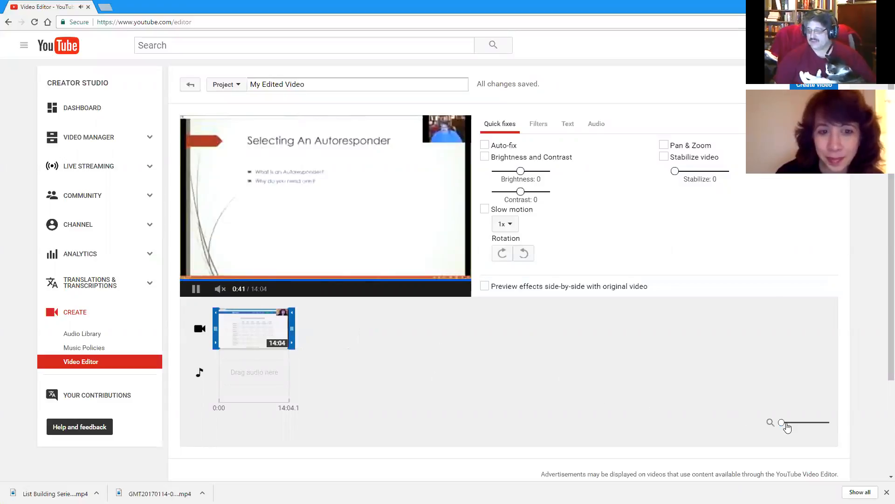
Zoom the timeline in fully and jump through the preview to the start, about 3:47 and about 6:05 to examine the footage
{"action": "left_click_drag", "start_coordinate": [784, 425], "coordinate": [826, 425]}
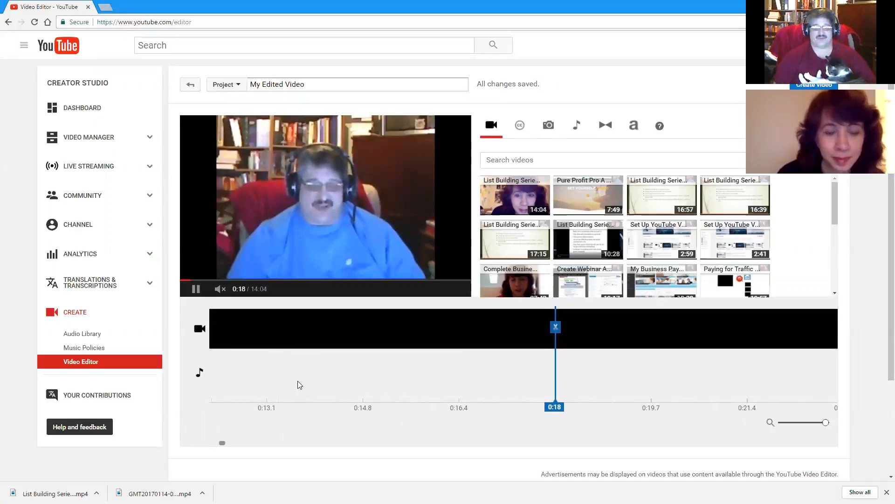
{"action": "left_click", "coordinate": [220, 290]}
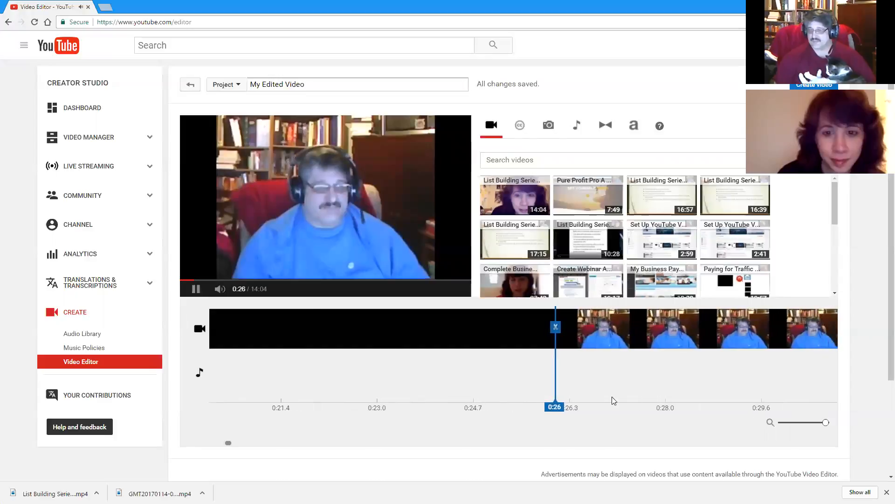
{"action": "left_click", "coordinate": [184, 279]}
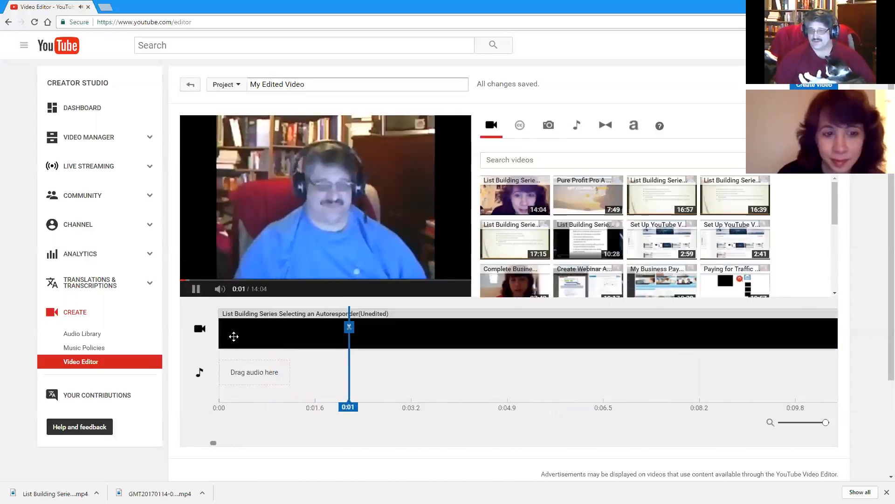
{"action": "left_click", "coordinate": [213, 278]}
{"action": "left_click", "coordinate": [232, 278]}
{"action": "left_click", "coordinate": [220, 288]}
{"action": "left_click", "coordinate": [261, 277]}
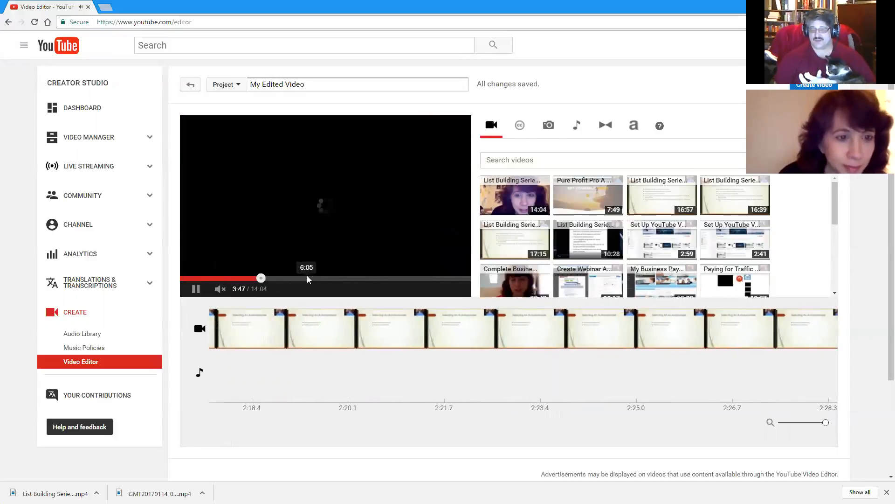
{"action": "left_click", "coordinate": [307, 278]}
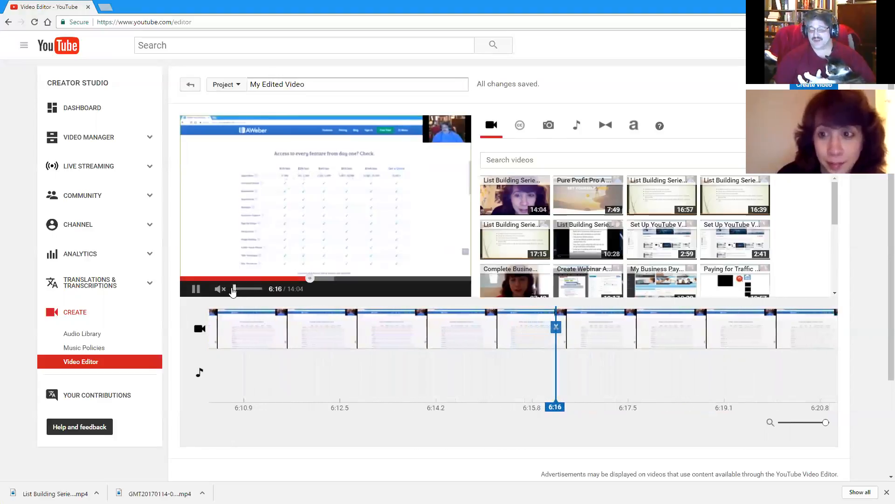
Play the video with sound from the beginning, pause at 0:22 and split the clip at 0:23
{"action": "left_click_drag", "start_coordinate": [311, 278], "coordinate": [155, 276]}
{"action": "left_click", "coordinate": [225, 294]}
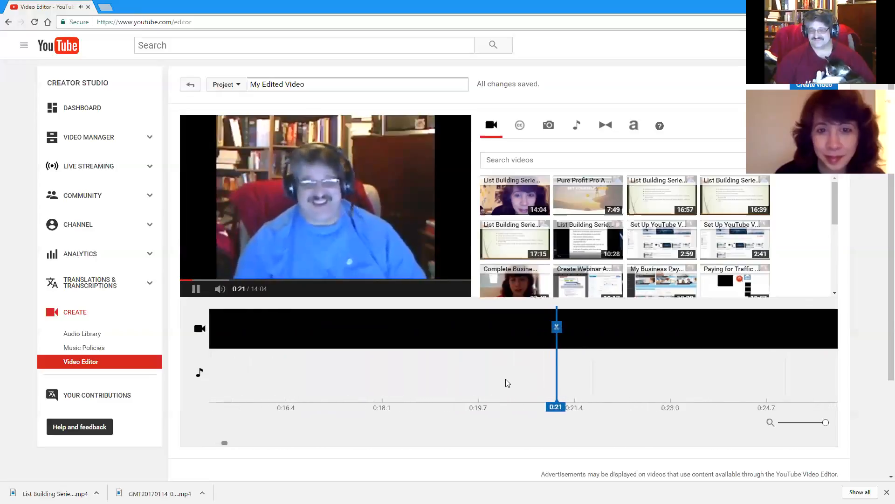
{"action": "left_click", "coordinate": [198, 290]}
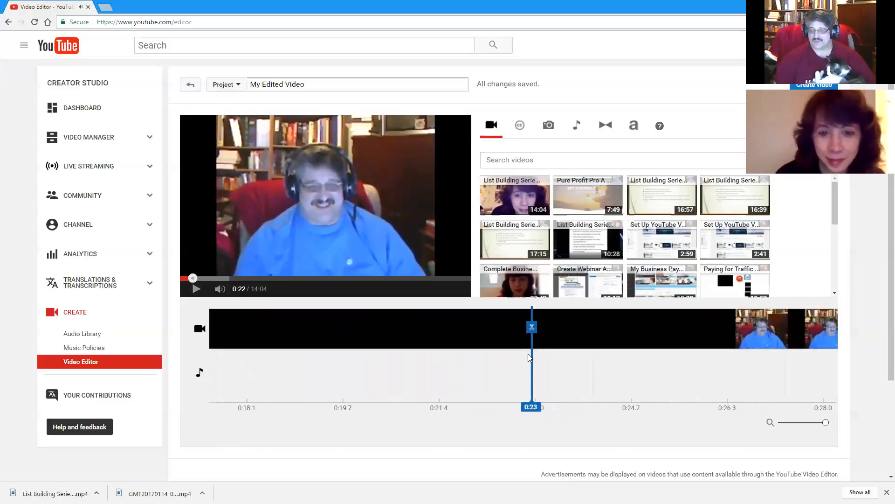
{"action": "left_click", "coordinate": [533, 329]}
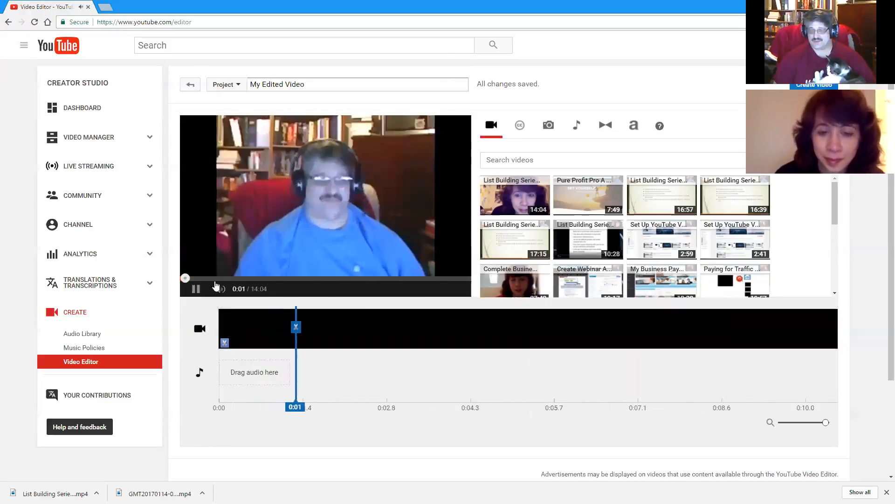
Pause the preview, zoom the timeline out fully to view the two split segments and zoom back in fully
{"action": "left_click", "coordinate": [197, 289]}
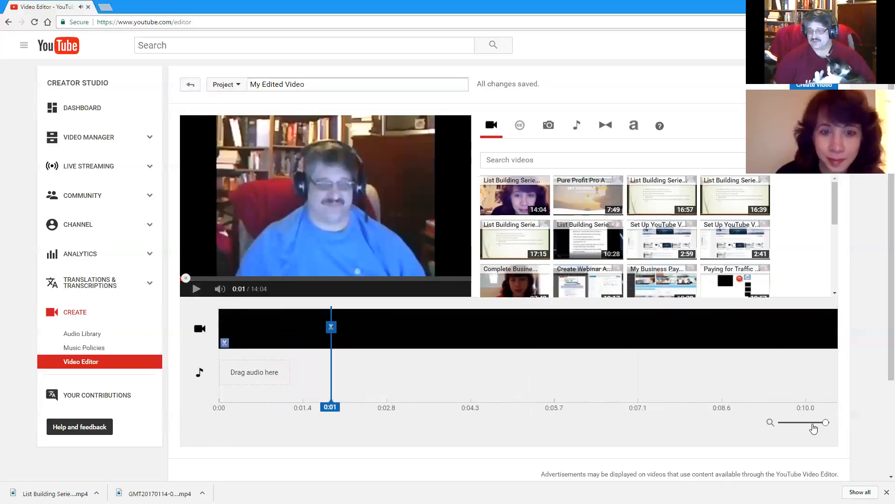
{"action": "left_click_drag", "start_coordinate": [814, 428], "coordinate": [778, 428]}
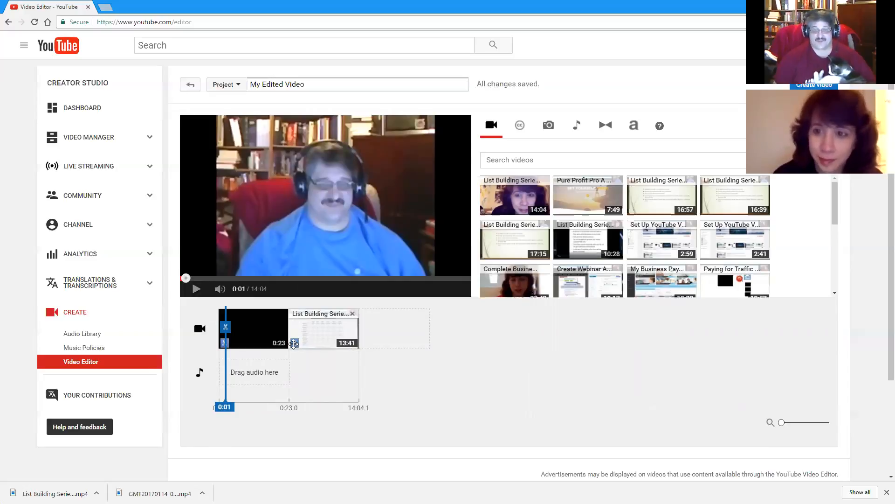
{"action": "left_click_drag", "start_coordinate": [781, 423], "coordinate": [847, 423]}
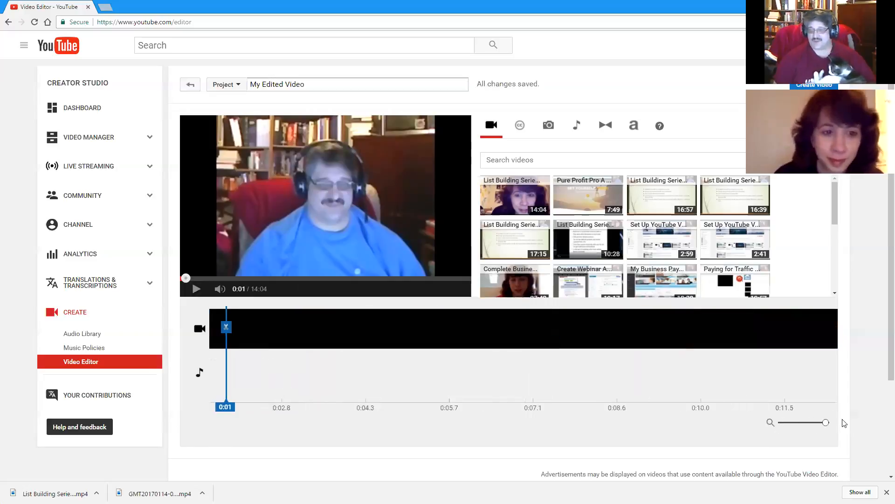
Play the preview from 0:01, pausing at 0:16 and 0:22, to examine the footage before the existing split
{"action": "left_click", "coordinate": [196, 288]}
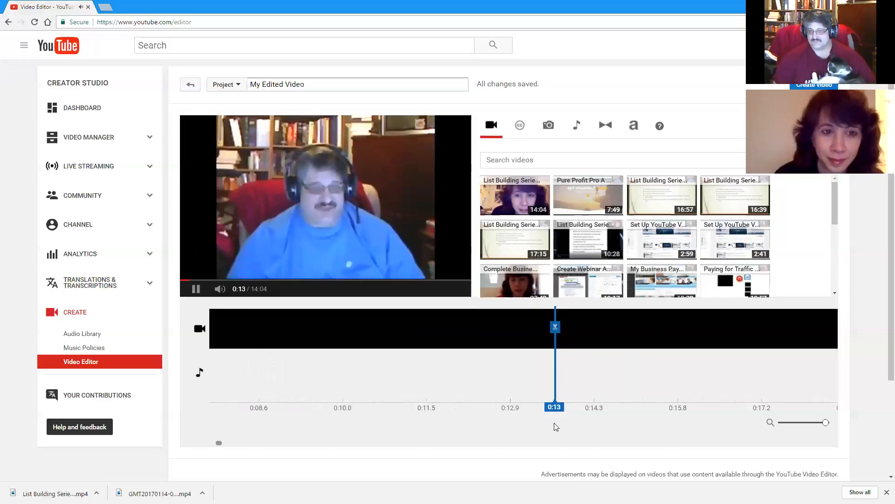
{"action": "left_click", "coordinate": [196, 289]}
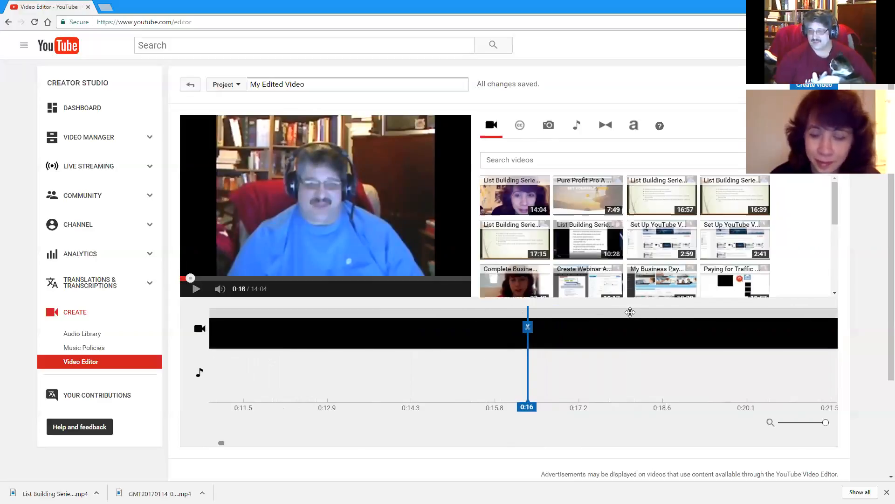
{"action": "left_click_drag", "start_coordinate": [826, 426], "coordinate": [801, 425]}
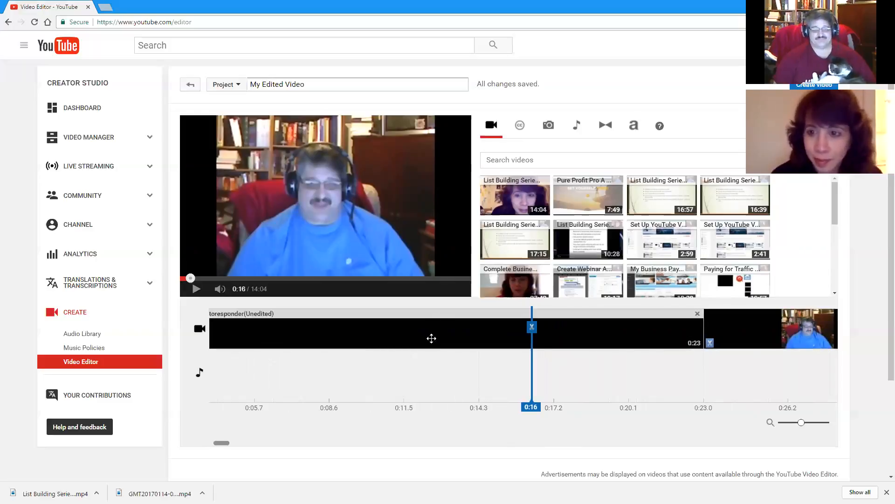
{"action": "left_click_drag", "start_coordinate": [796, 428], "coordinate": [858, 428]}
{"action": "left_click", "coordinate": [197, 289]}
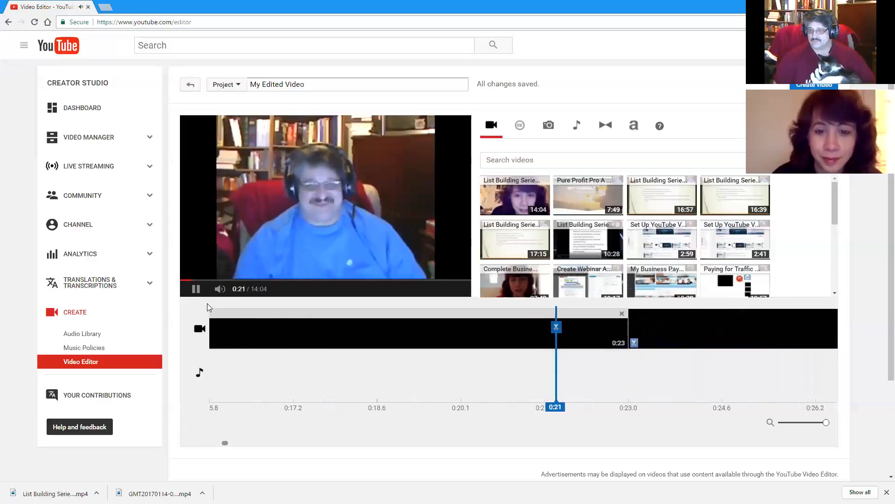
{"action": "left_click", "coordinate": [195, 289]}
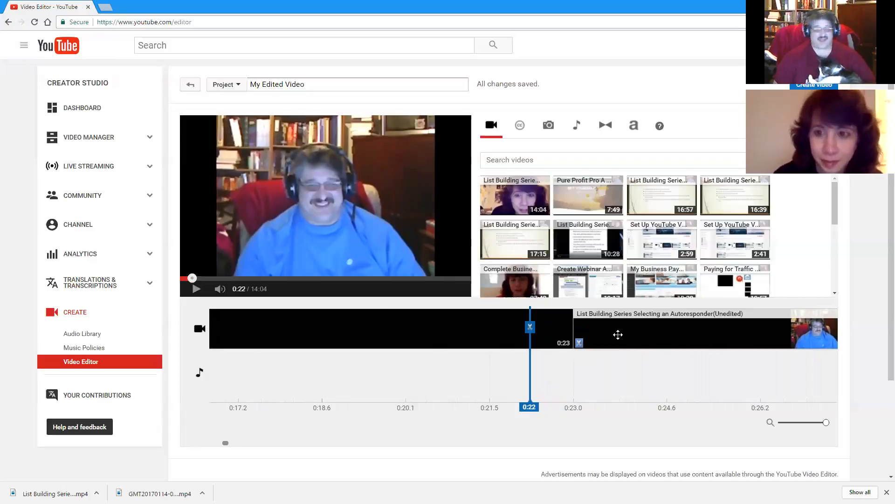
Play past the split to 0:28 and replay from 0:26 and 0:25 to locate where the title slide starts
{"action": "left_click", "coordinate": [194, 290]}
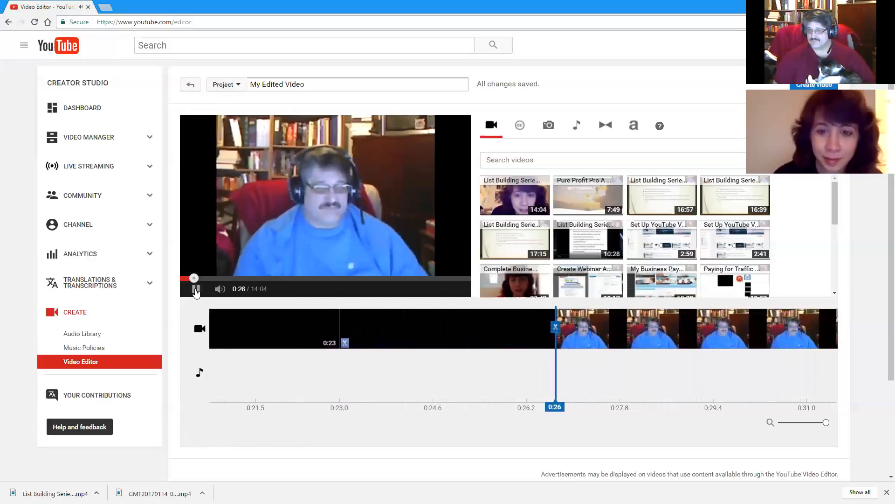
{"action": "left_click", "coordinate": [196, 290]}
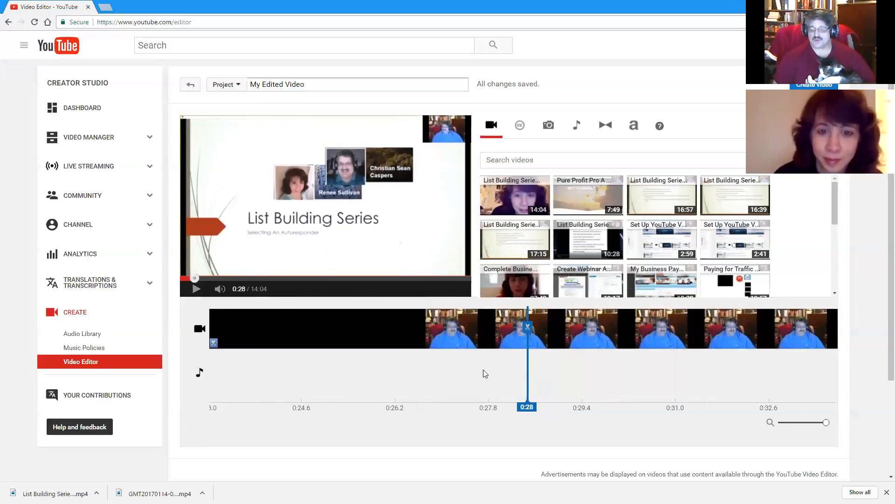
{"action": "left_click_drag", "start_coordinate": [356, 387], "coordinate": [386, 387]}
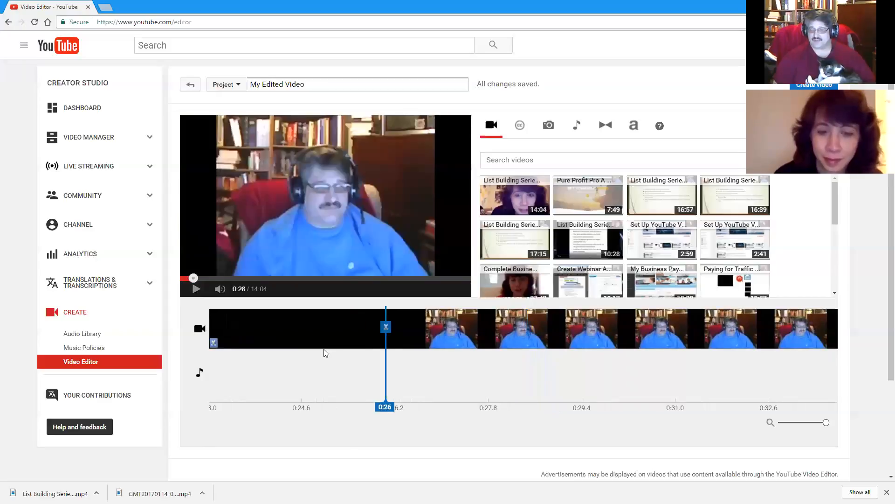
{"action": "left_click", "coordinate": [196, 289]}
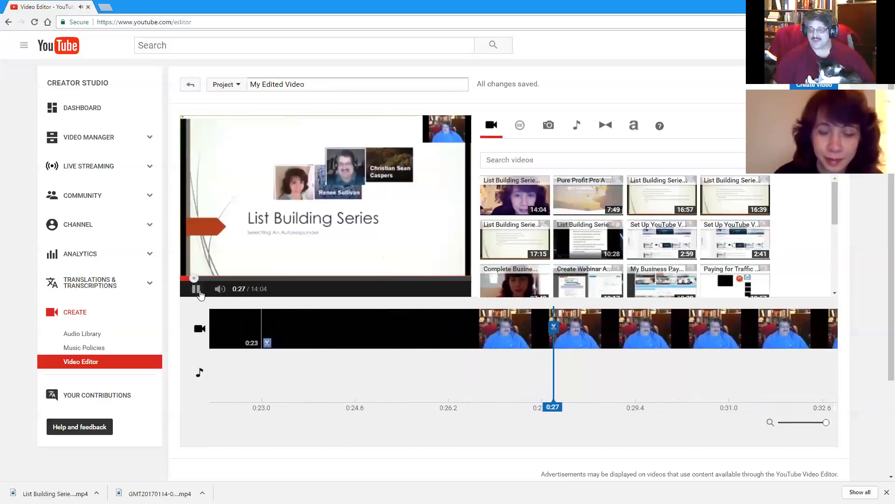
{"action": "left_click", "coordinate": [196, 289]}
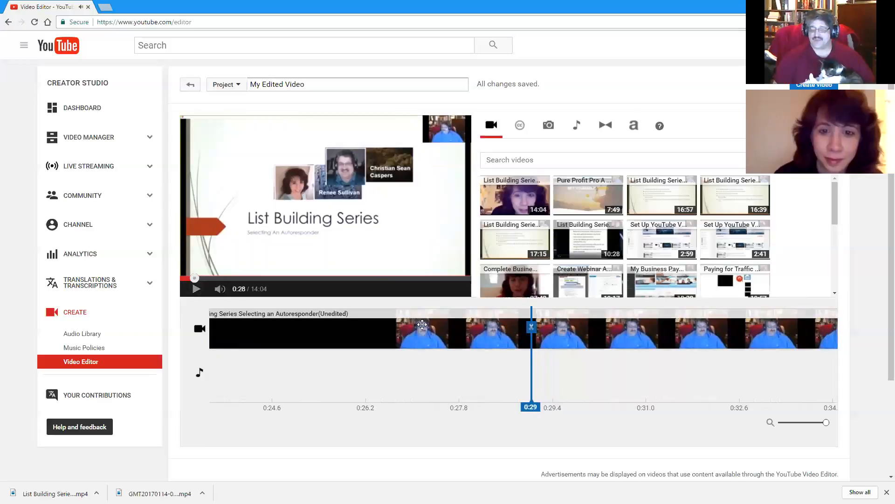
{"action": "left_click", "coordinate": [334, 384]}
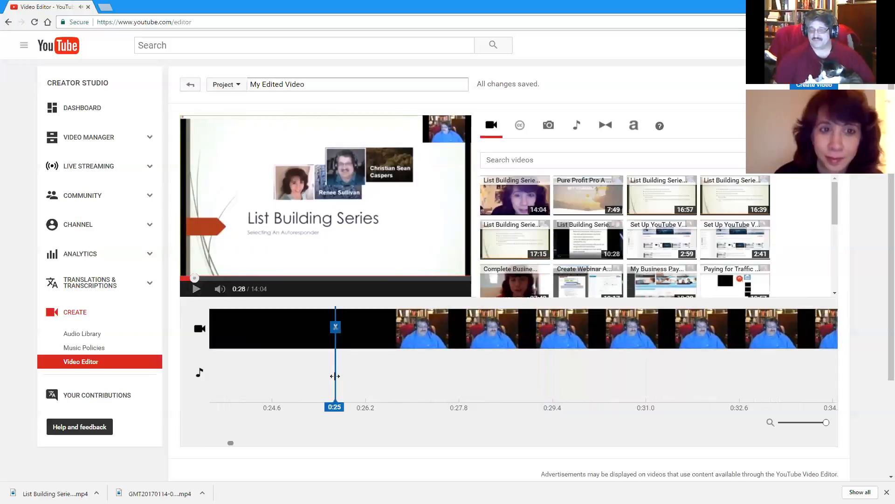
{"action": "left_click", "coordinate": [197, 290]}
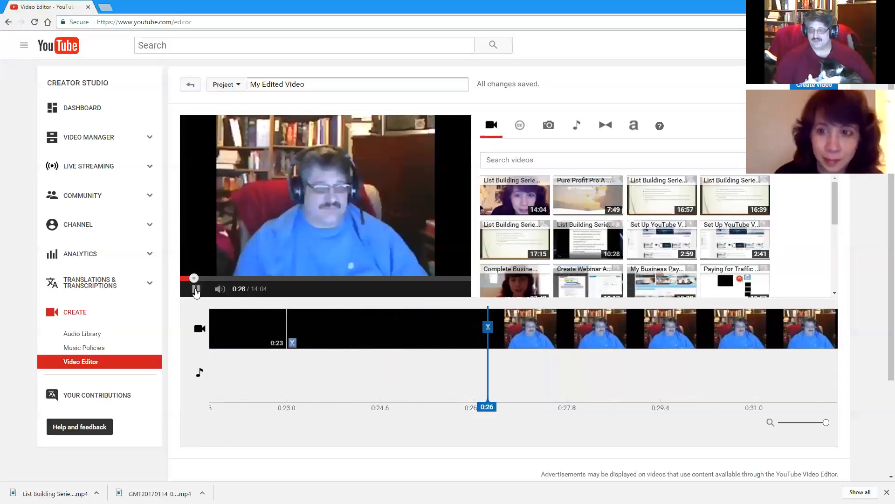
{"action": "left_click", "coordinate": [196, 290]}
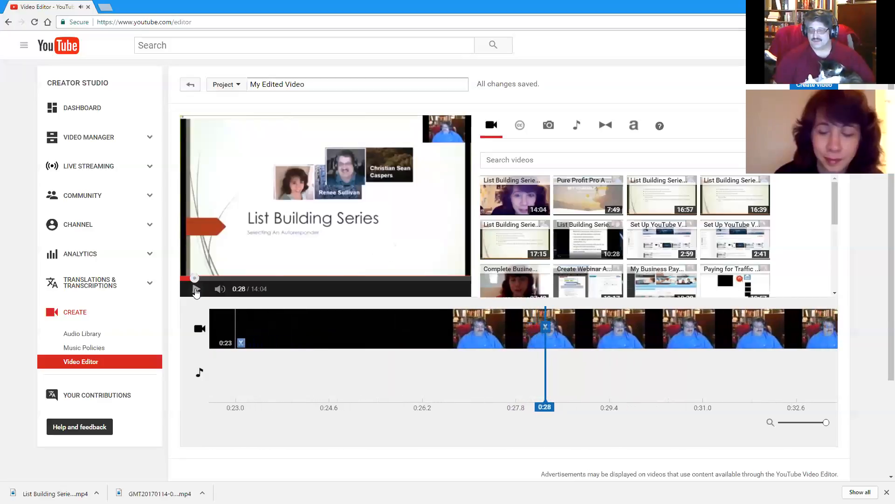
Replay the footage around 0:25 to 0:28 and split the clip at 0:27, where the presentation begins
{"action": "left_click", "coordinate": [393, 376]}
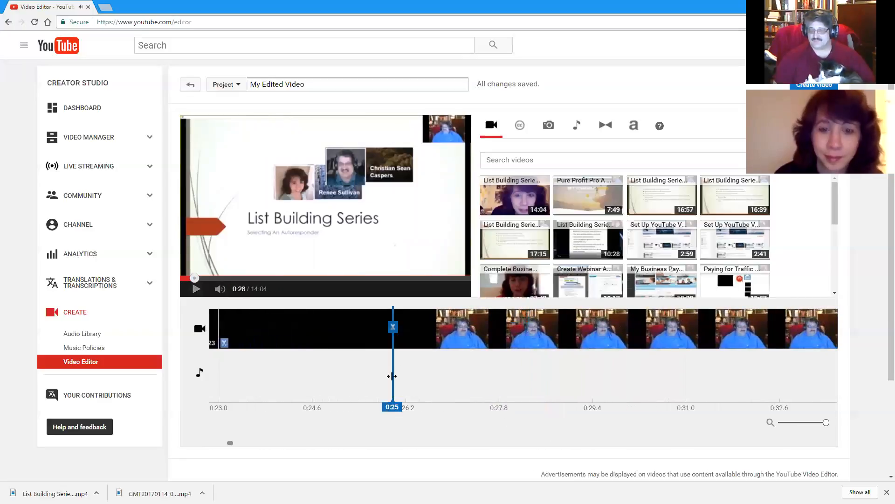
{"action": "left_click", "coordinate": [196, 290]}
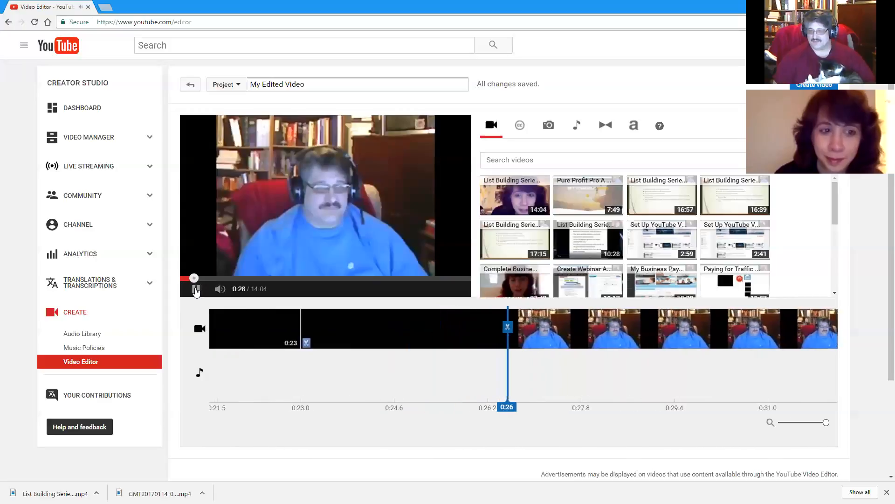
{"action": "left_click", "coordinate": [196, 289]}
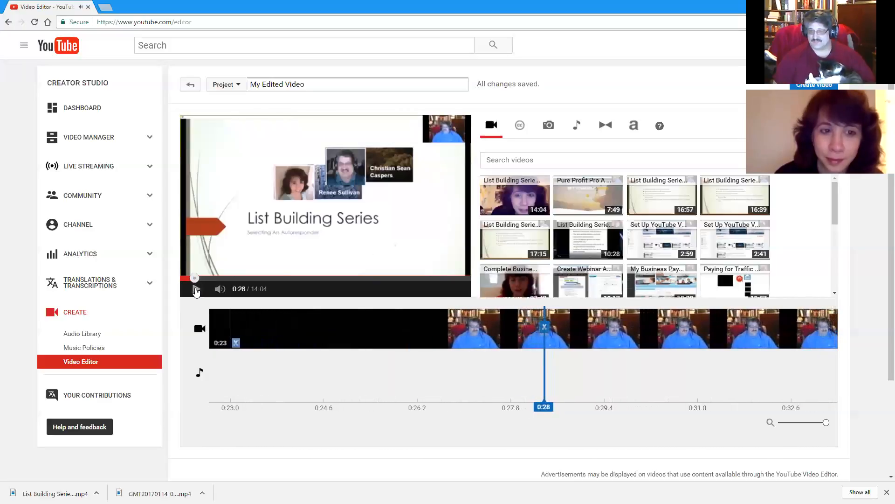
{"action": "left_click", "coordinate": [392, 375]}
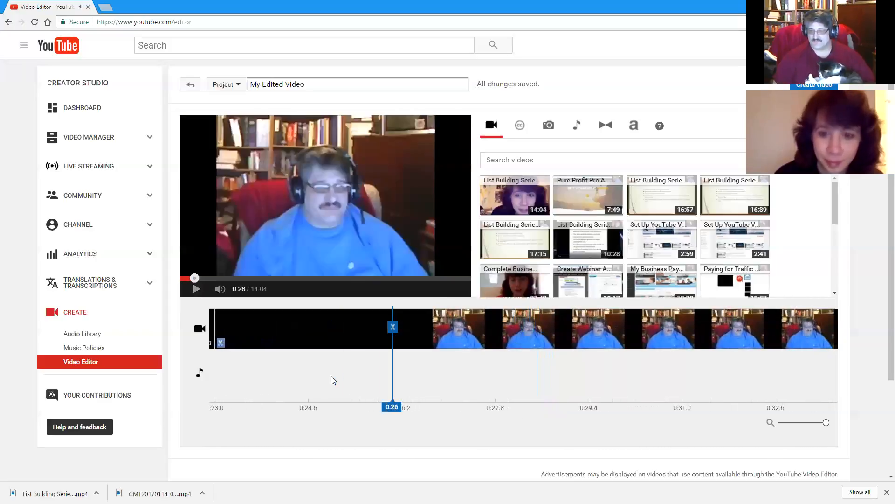
{"action": "left_click", "coordinate": [196, 290]}
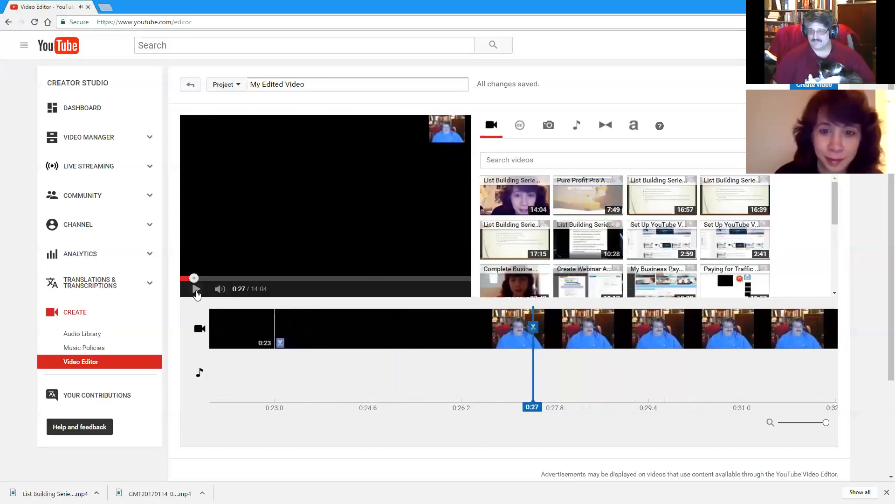
{"action": "left_click", "coordinate": [534, 329]}
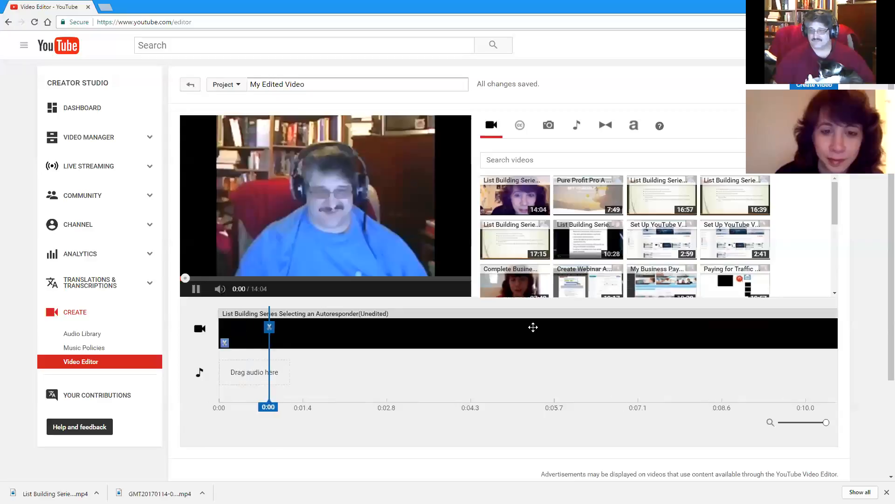
Zoom the timeline out to view the segments, then open and close the first segment's effect settings
{"action": "left_click", "coordinate": [197, 289]}
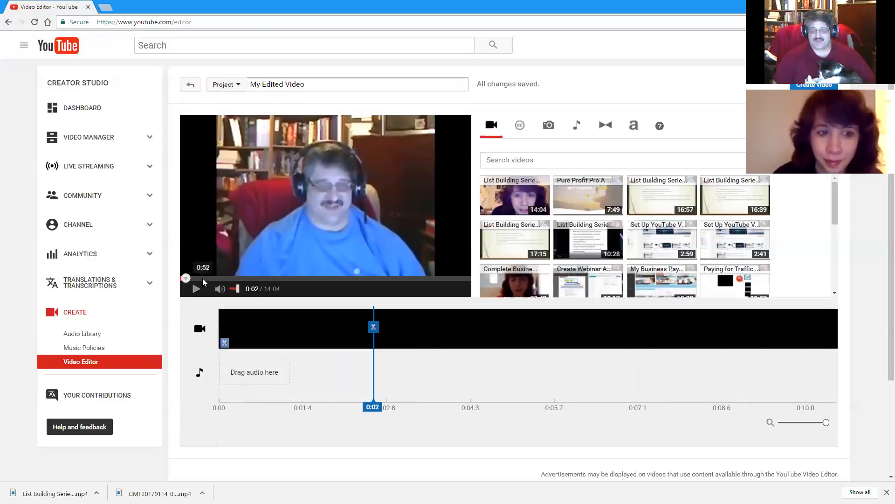
{"action": "left_click_drag", "start_coordinate": [826, 426], "coordinate": [794, 428]}
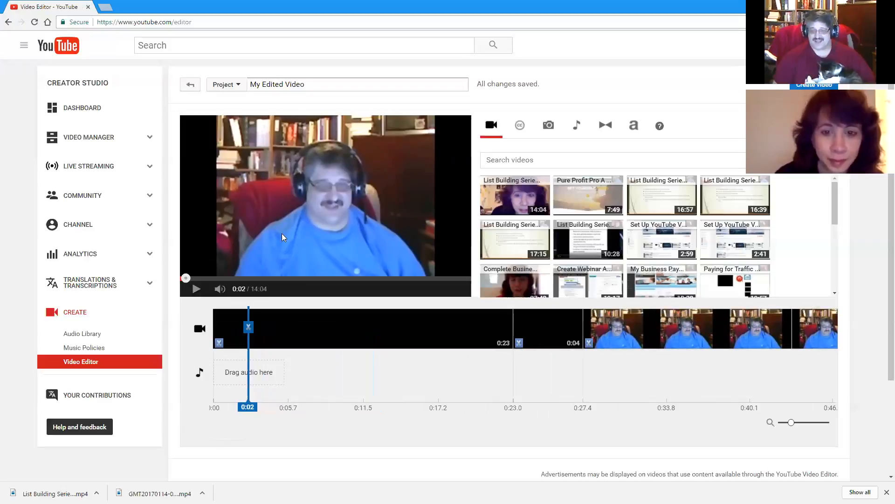
{"action": "left_click", "coordinate": [196, 289]}
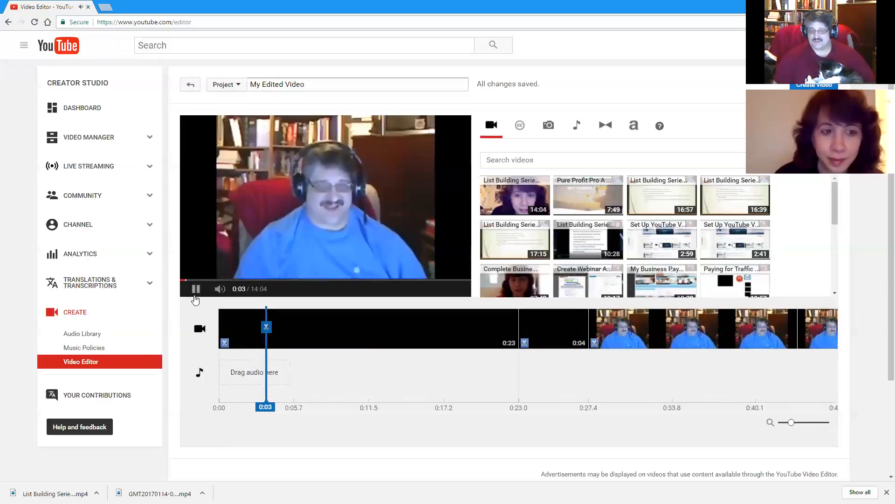
{"action": "left_click", "coordinate": [405, 333]}
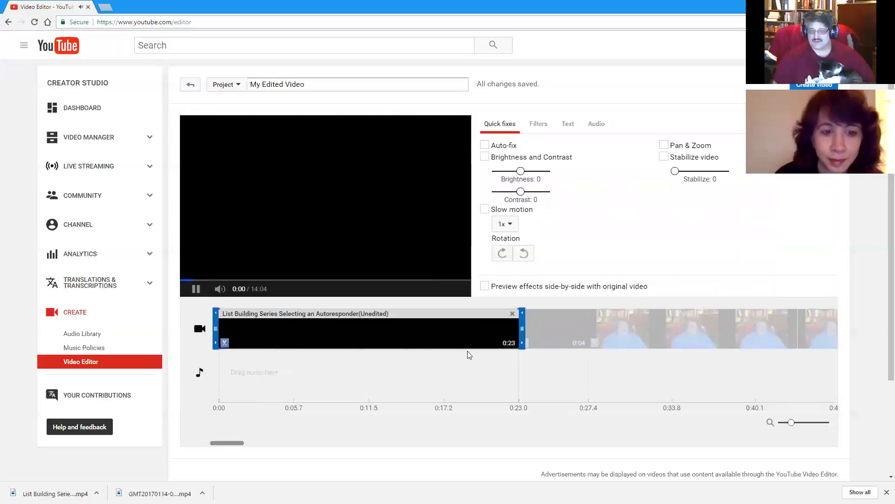
{"action": "left_click", "coordinate": [196, 289]}
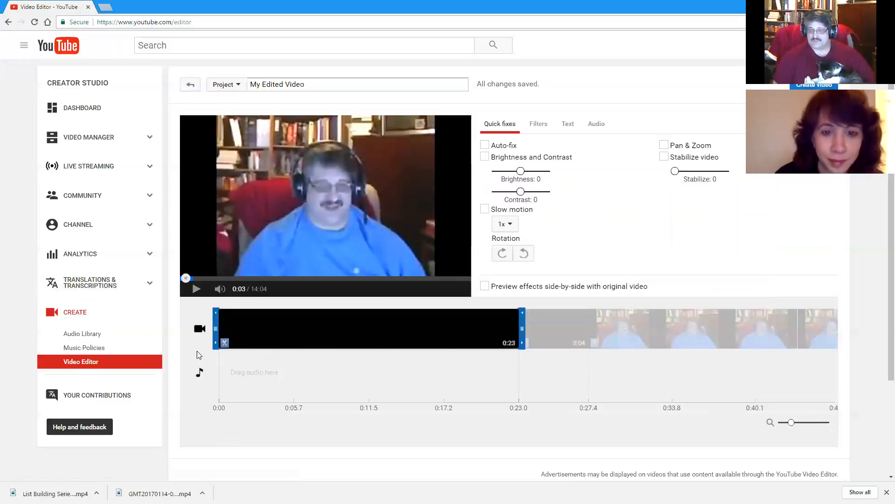
{"action": "left_click", "coordinate": [72, 362]}
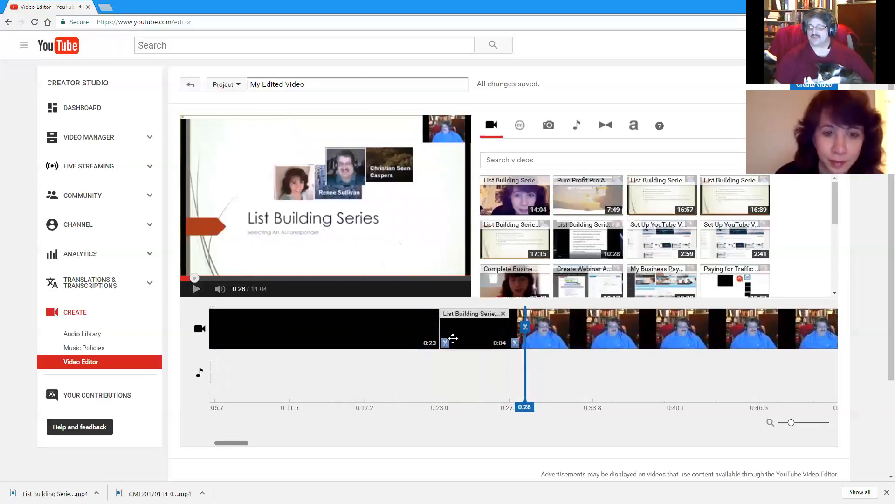
Delete the 4-second segment between 0:23 and 0:27 and mute the preview sound
{"action": "left_click", "coordinate": [503, 314]}
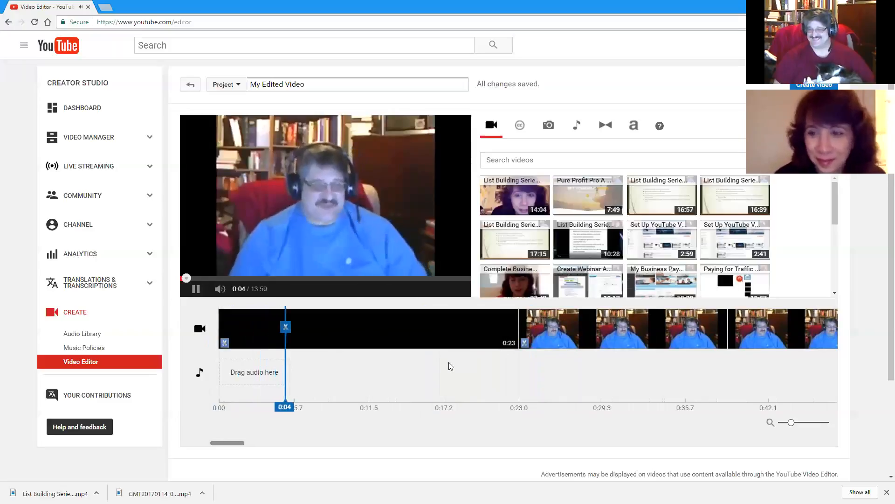
{"action": "left_click", "coordinate": [220, 290]}
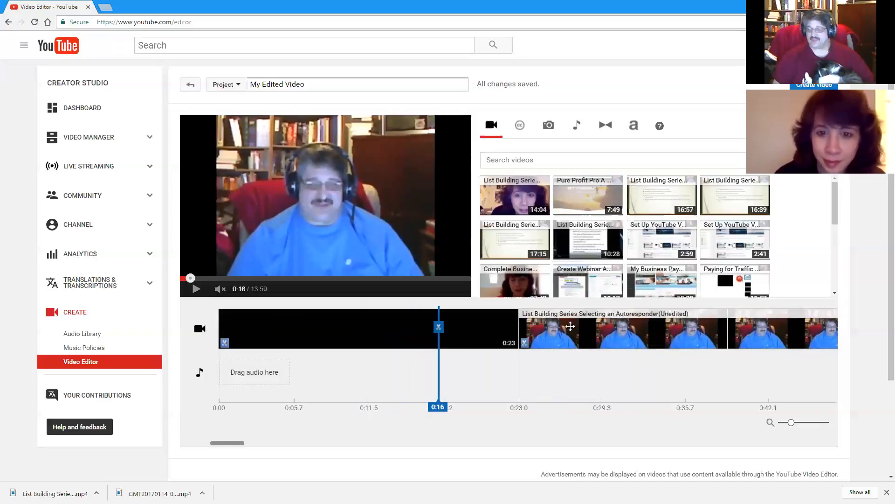
Check the muted preview at 0:36 and 0:20, on both sides of the cut at 0:23
{"action": "left_click", "coordinate": [679, 313]}
{"action": "left_click_drag", "start_coordinate": [581, 357], "coordinate": [515, 347]}
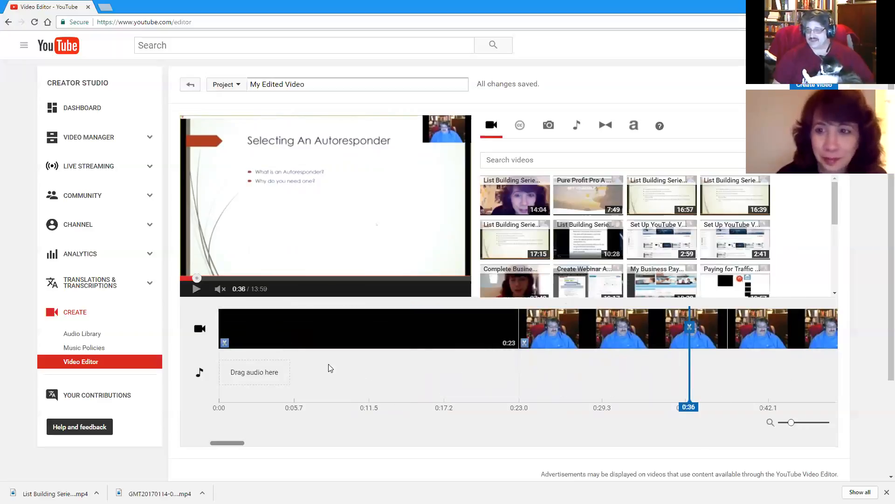
{"action": "left_click", "coordinate": [472, 381]}
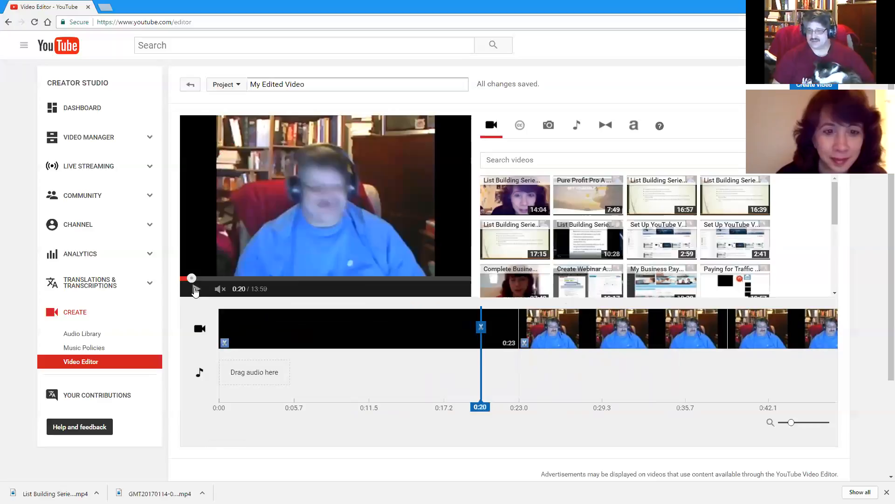
{"action": "left_click", "coordinate": [196, 289]}
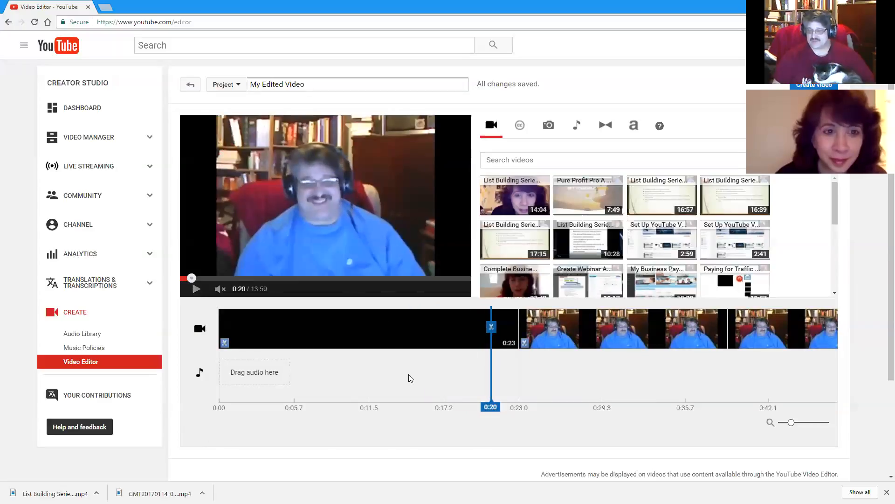
Check the preview at 0:13, 0:10 and 0:07, play from about 0:06 and turn the sound back on
{"action": "left_click", "coordinate": [389, 375]}
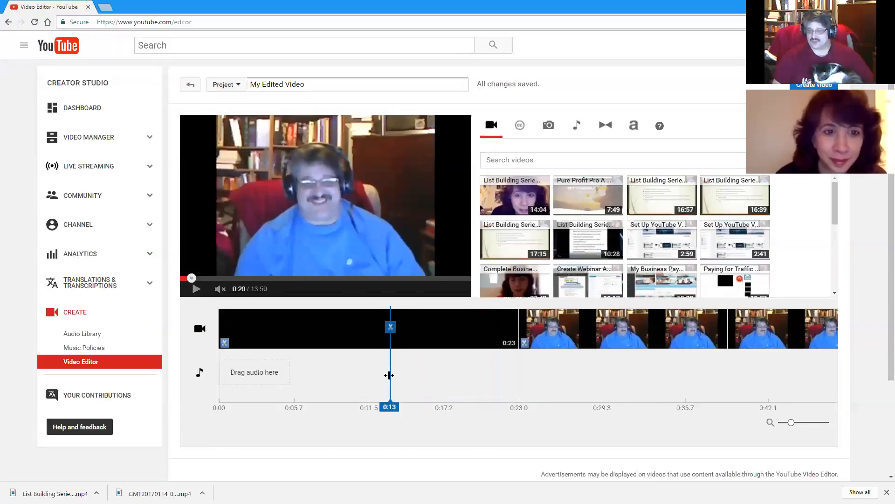
{"action": "left_click", "coordinate": [352, 374]}
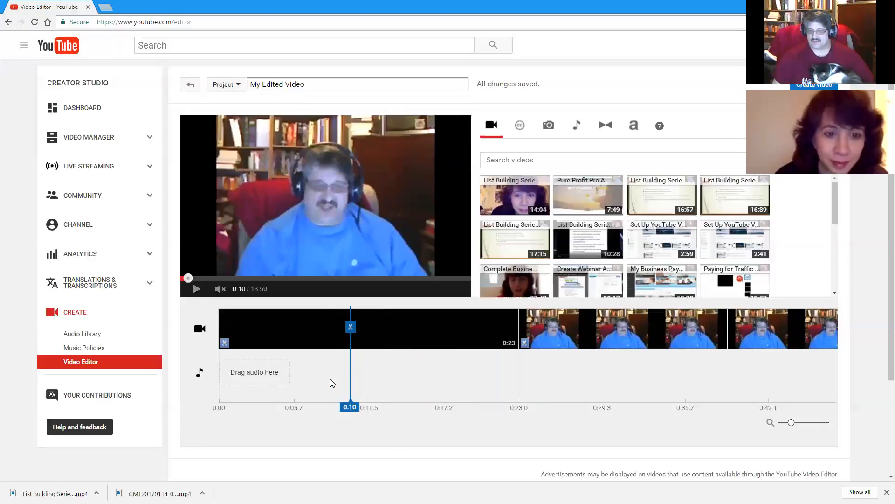
{"action": "left_click", "coordinate": [303, 381]}
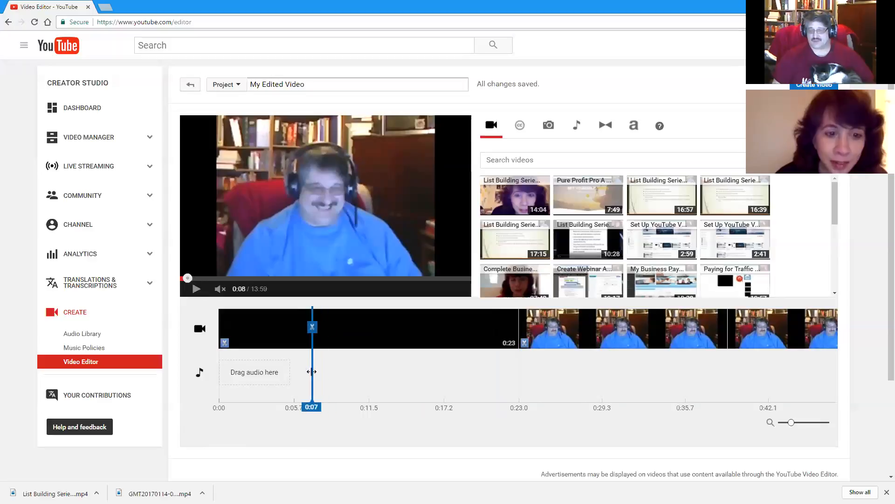
{"action": "left_click_drag", "start_coordinate": [294, 375], "coordinate": [295, 379]}
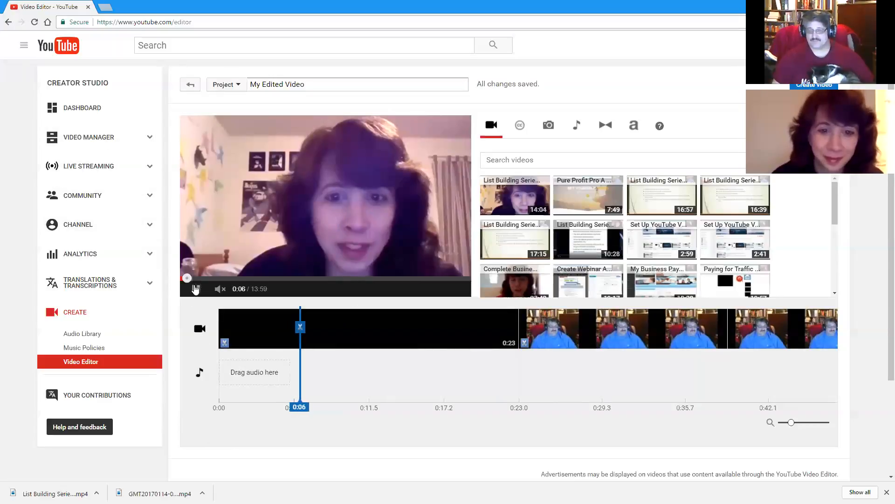
{"action": "left_click", "coordinate": [219, 289]}
{"action": "left_click_drag", "start_coordinate": [247, 288], "coordinate": [249, 290]}
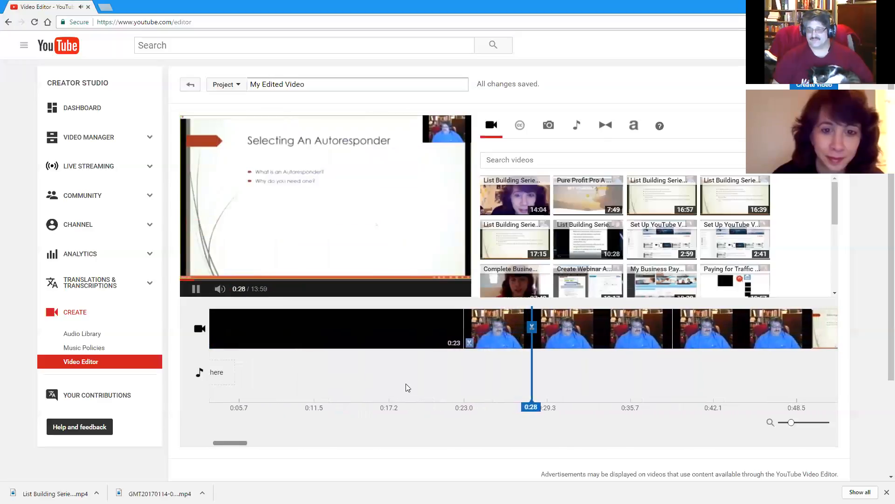
Check the preview at 0:30, 0:26 and 0:23, just after the first cut, and play it onward from 0:24
{"action": "left_click", "coordinate": [196, 289]}
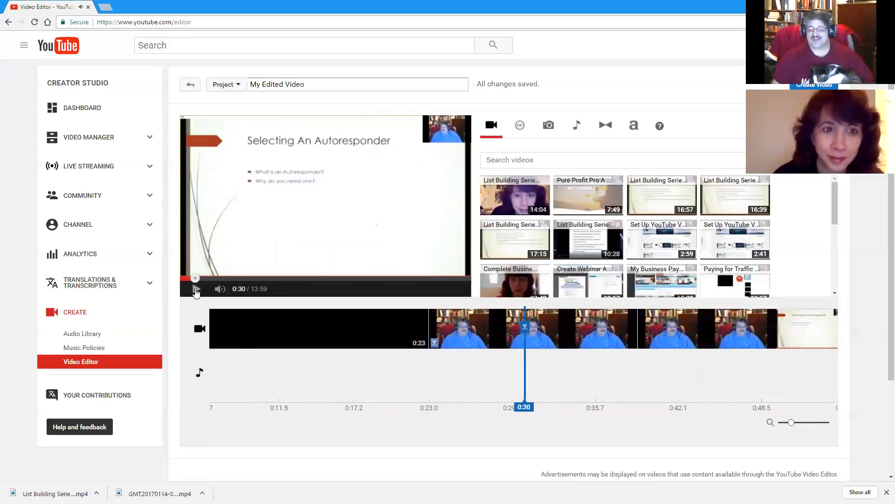
{"action": "left_click", "coordinate": [381, 380]}
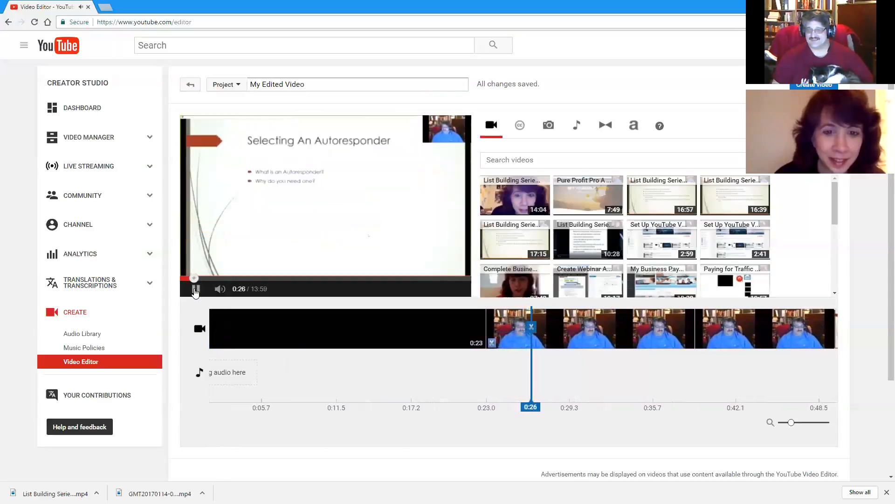
{"action": "left_click", "coordinate": [196, 290]}
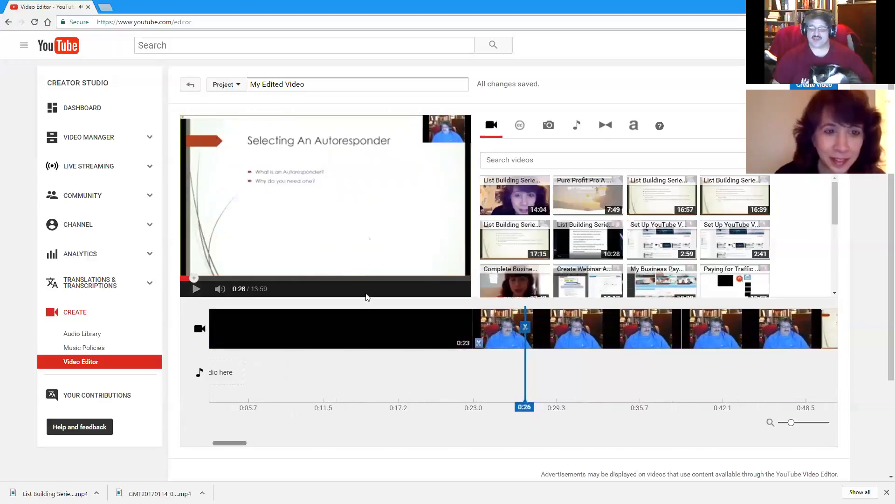
{"action": "left_click", "coordinate": [434, 383]}
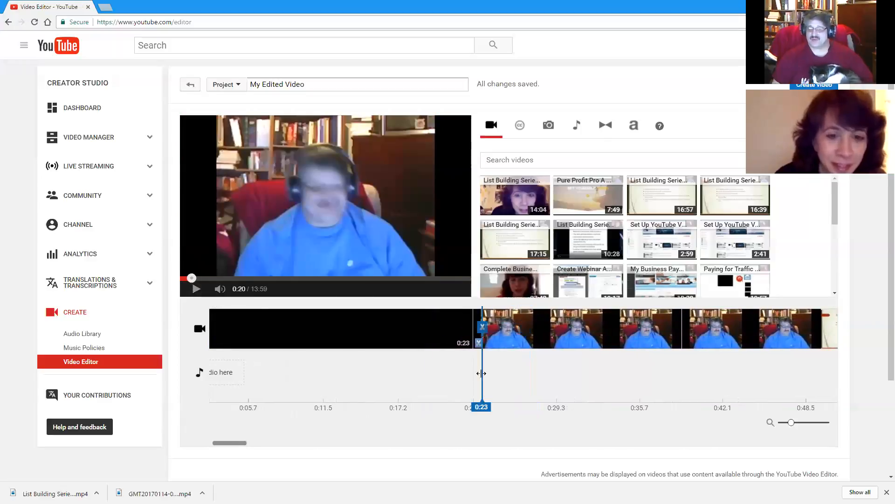
{"action": "left_click_drag", "start_coordinate": [481, 373], "coordinate": [487, 373]}
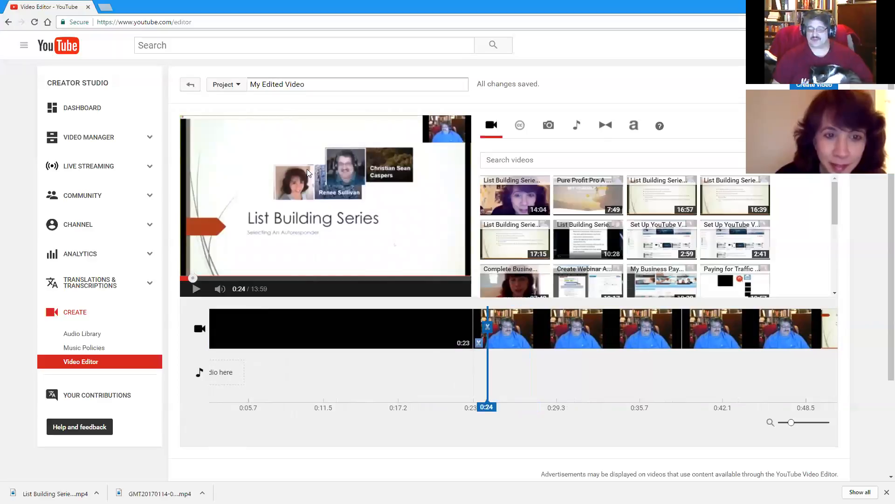
{"action": "left_click", "coordinate": [202, 293]}
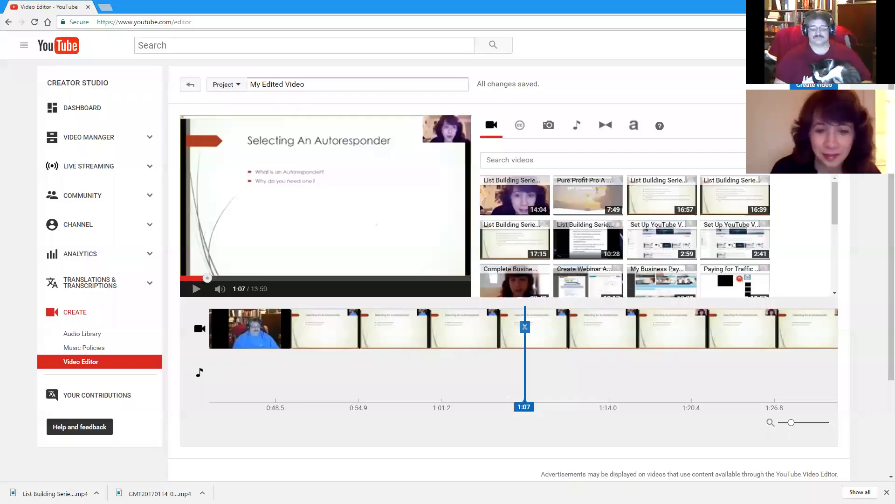
Replay the preview from about 0:40 to find the start of the unwanted part and split the video at 0:52
{"action": "left_click", "coordinate": [196, 290]}
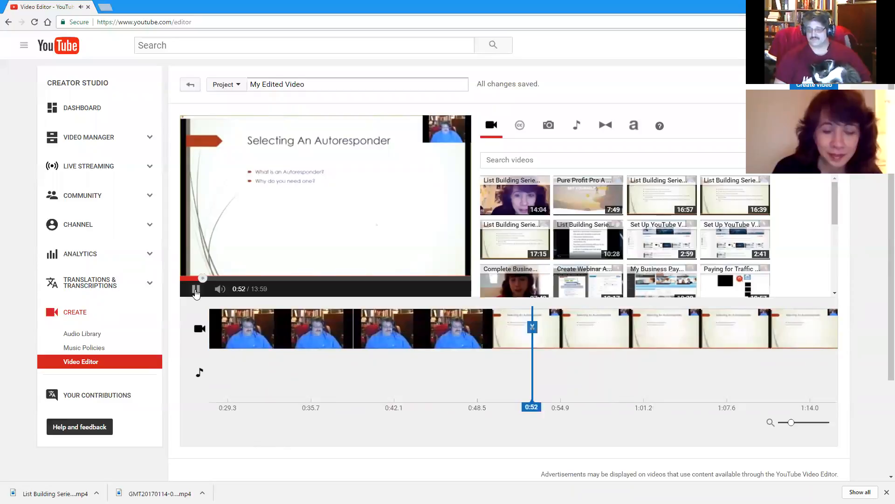
{"action": "left_click", "coordinate": [196, 289]}
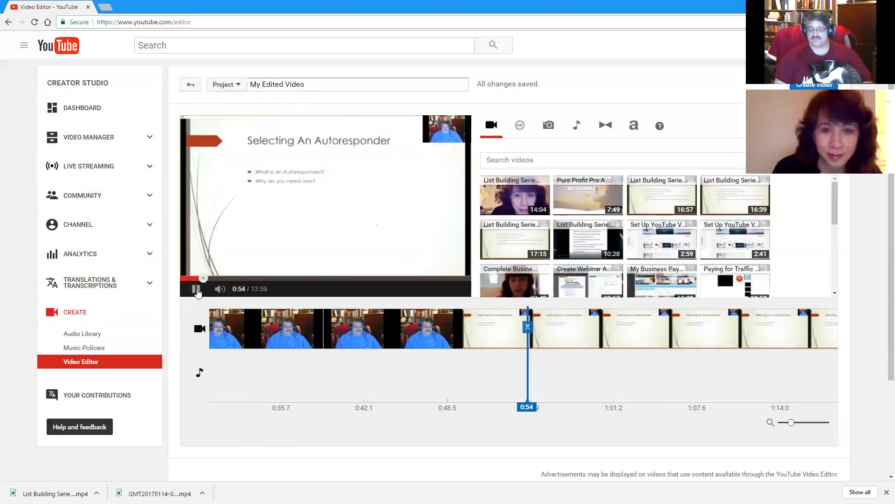
{"action": "left_click", "coordinate": [309, 389]}
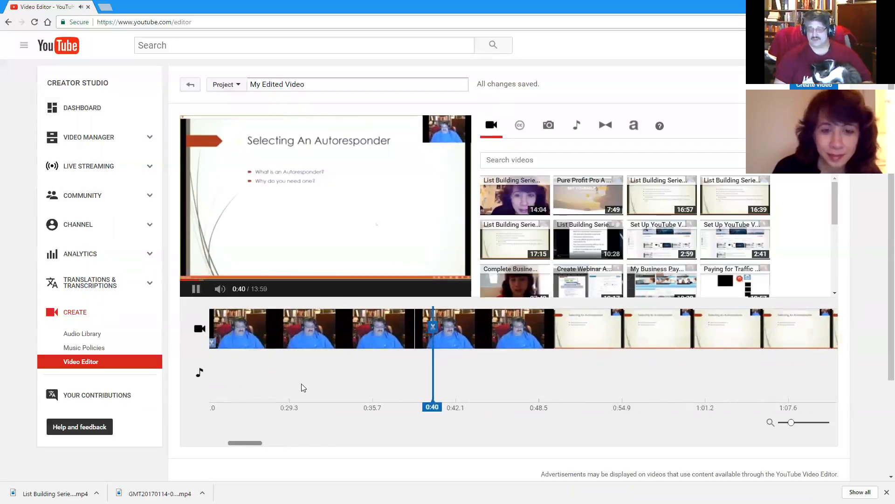
{"action": "left_click", "coordinate": [195, 289]}
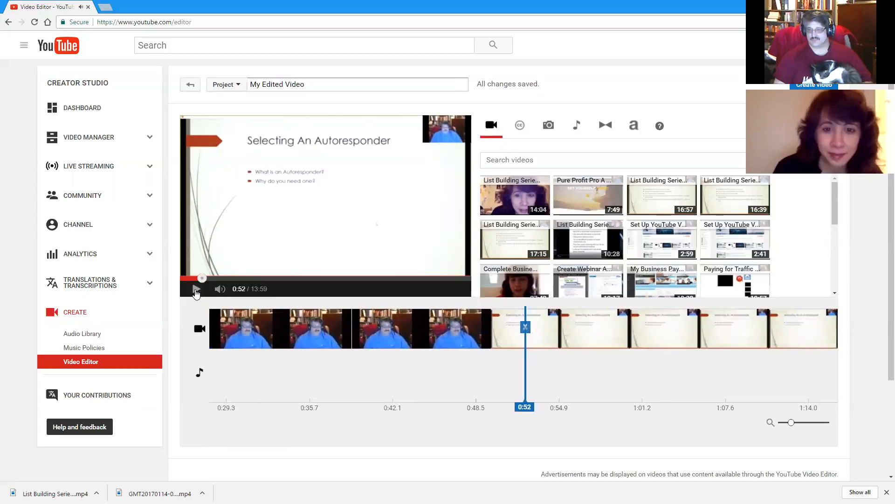
{"action": "left_click", "coordinate": [526, 327]}
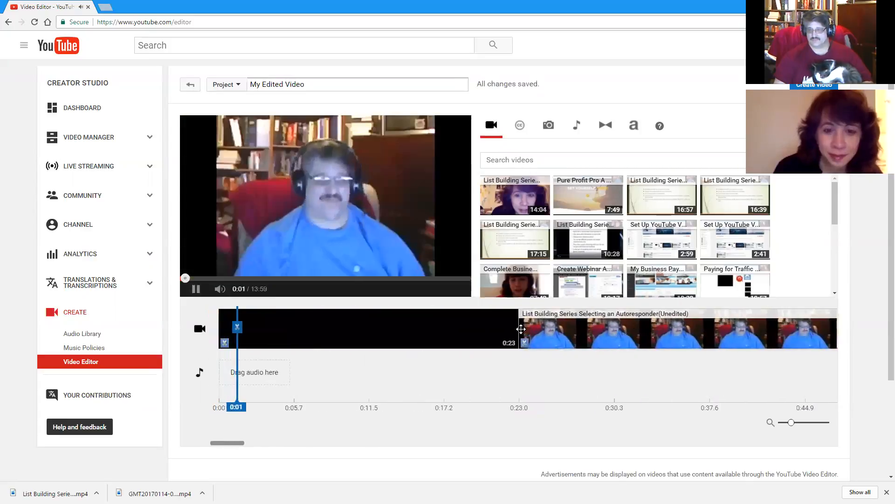
Play and replay the preview between about 1:00 and 1:05 to locate the end of the unwanted part
{"action": "left_click", "coordinate": [234, 279]}
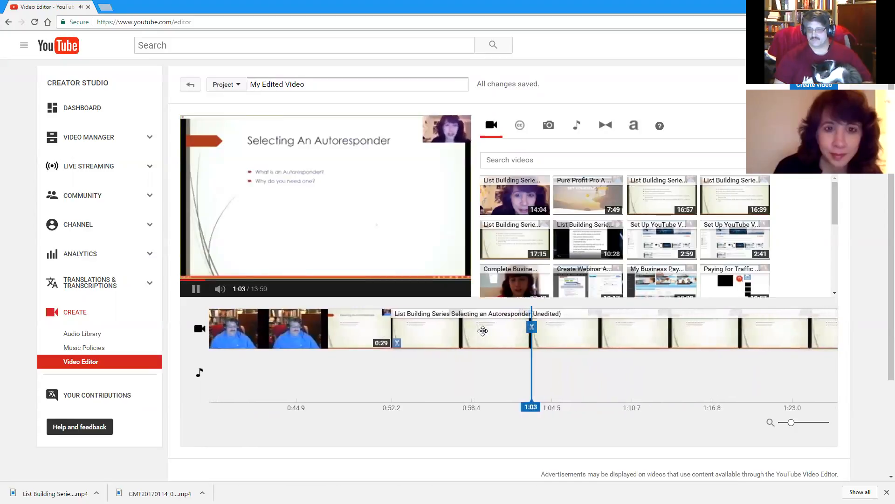
{"action": "left_click", "coordinate": [200, 289]}
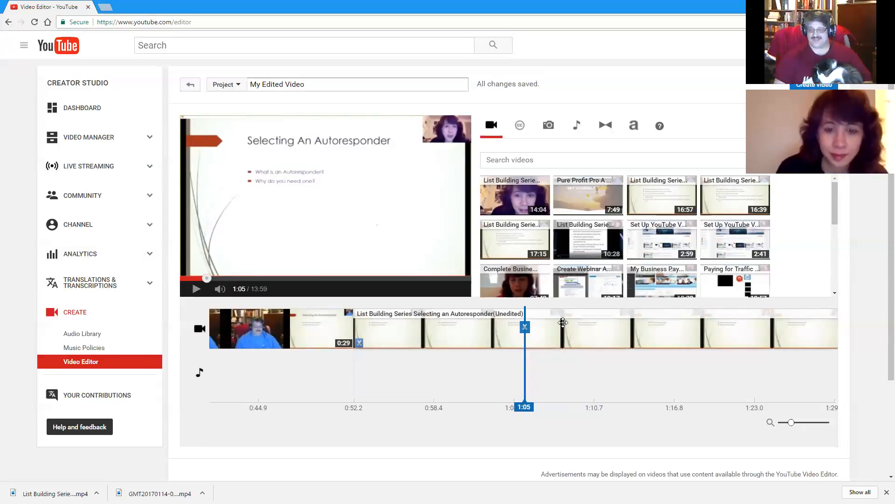
{"action": "left_click", "coordinate": [195, 290]}
{"action": "left_click", "coordinate": [195, 289]}
{"action": "left_click", "coordinate": [419, 376]}
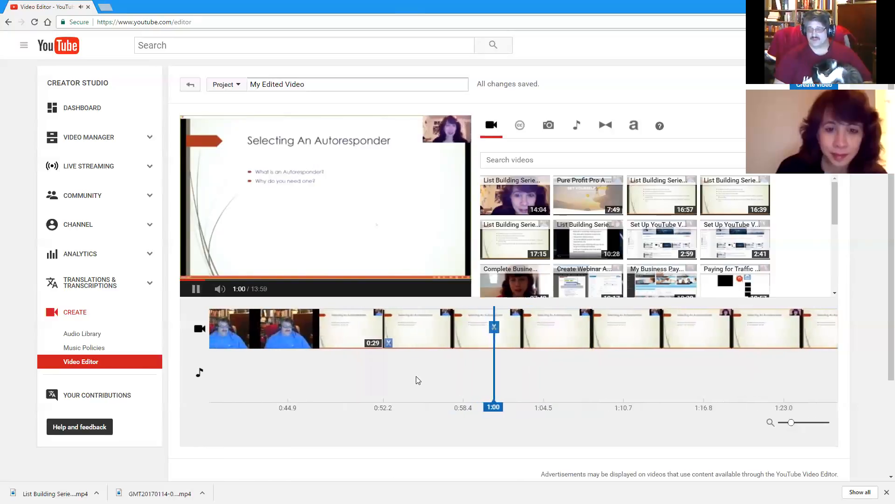
{"action": "left_click", "coordinate": [196, 289]}
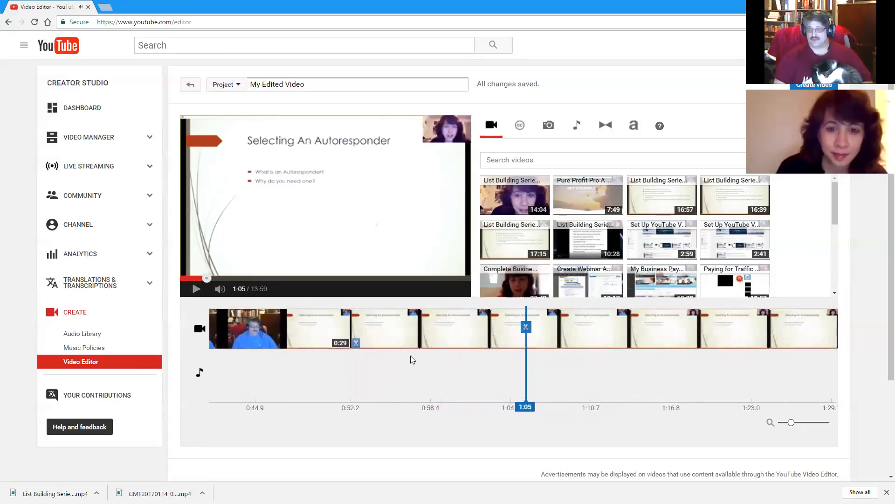
{"action": "left_click_drag", "start_coordinate": [439, 367], "coordinate": [454, 367]}
{"action": "left_click", "coordinate": [196, 289]}
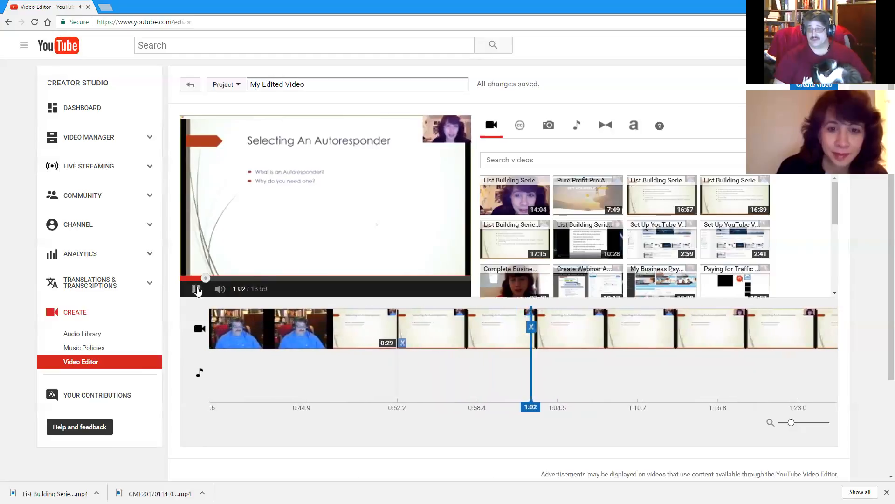
{"action": "left_click", "coordinate": [196, 289]}
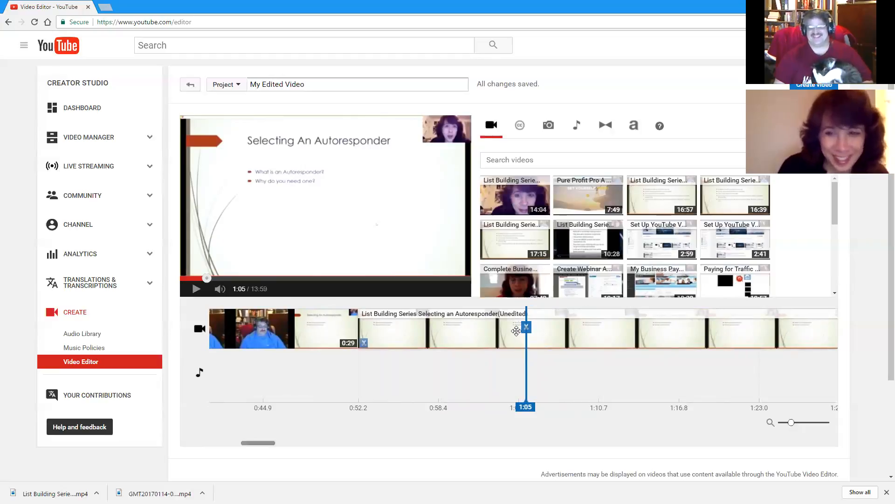
Magnify the timeline fully, replay the preview around 1:02 and split the video at 1:03
{"action": "left_click_drag", "start_coordinate": [792, 424], "coordinate": [835, 422]}
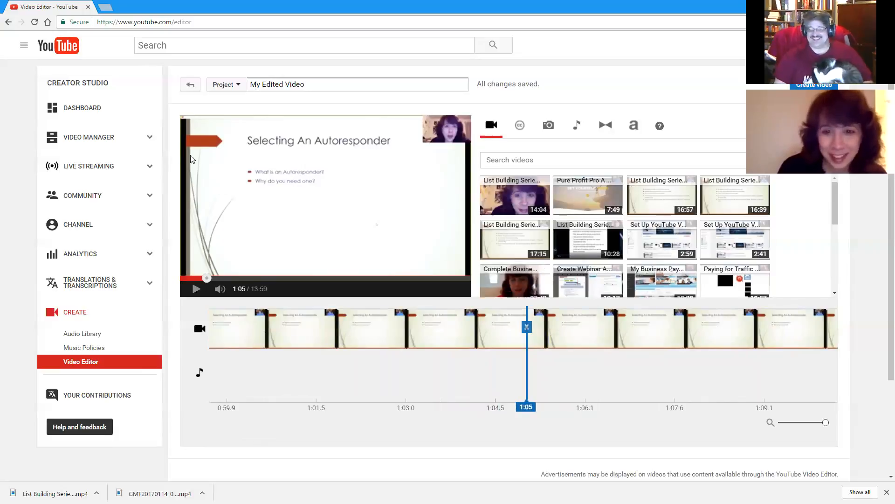
{"action": "left_click", "coordinate": [196, 291]}
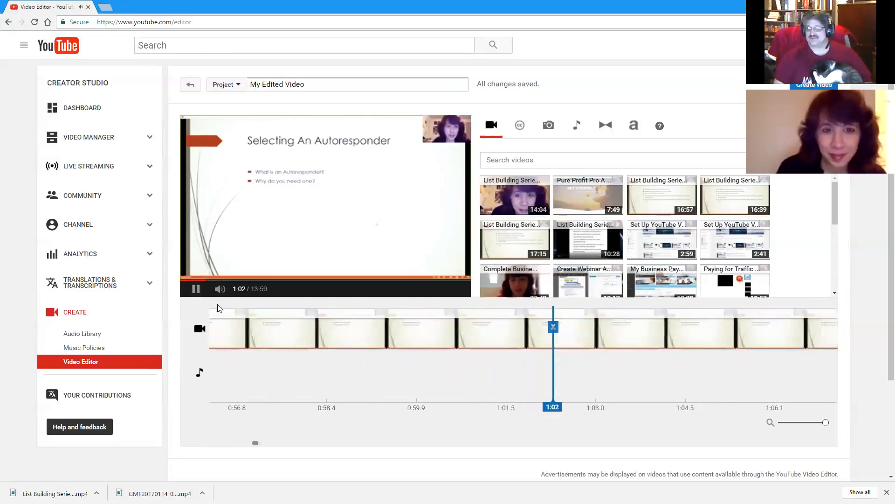
{"action": "left_click", "coordinate": [195, 289]}
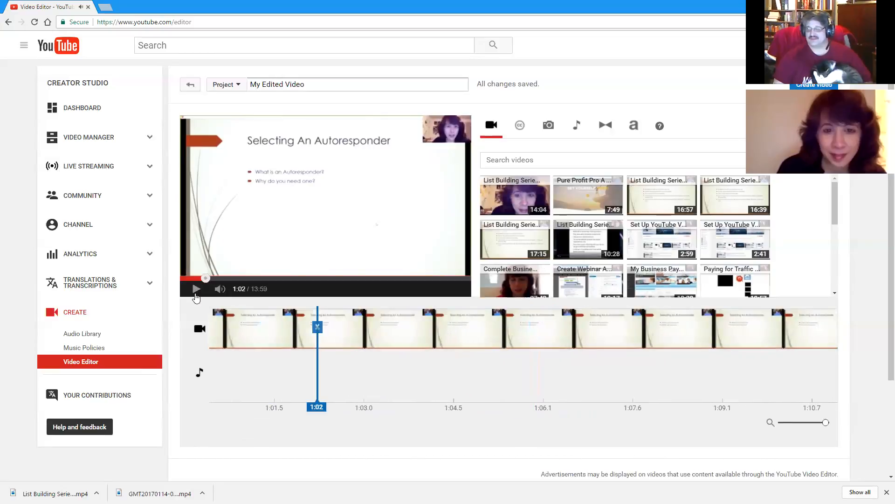
{"action": "left_click", "coordinate": [196, 293]}
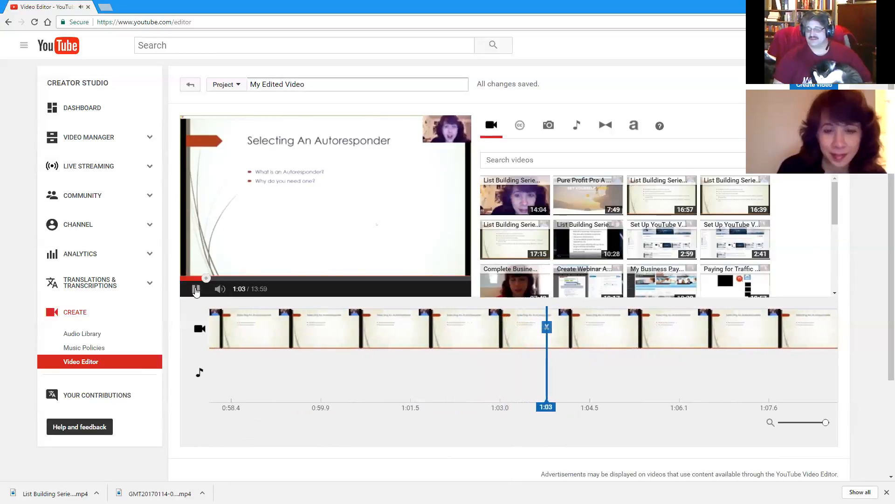
{"action": "left_click", "coordinate": [196, 290]}
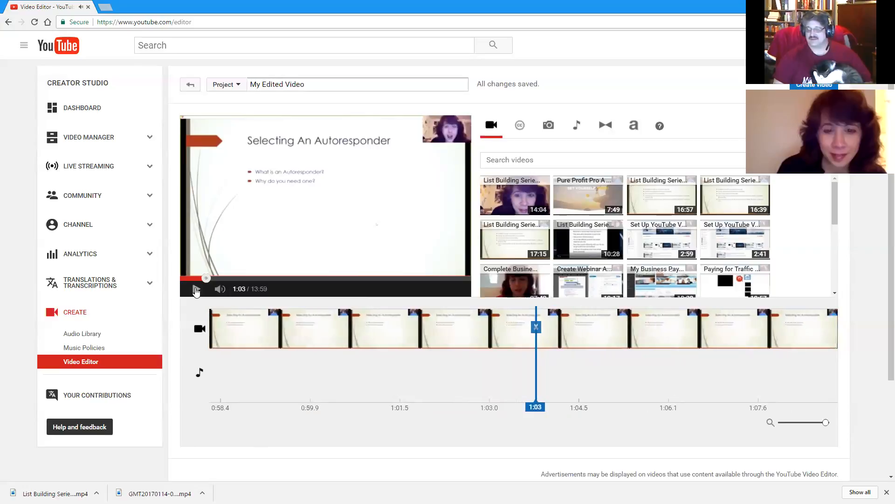
{"action": "left_click", "coordinate": [536, 328]}
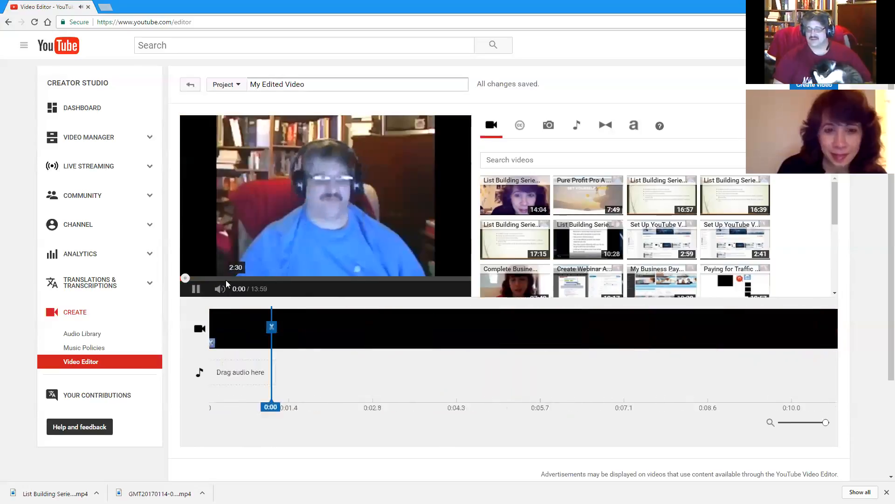
Review and delete the 11-second segment between 0:52 and 1:03, and play the preview across the new cut to 0:57
{"action": "left_click", "coordinate": [201, 279]}
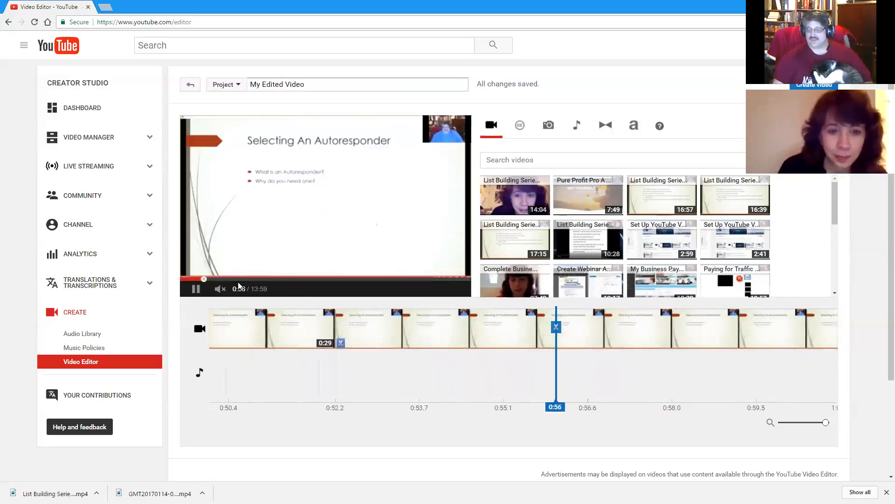
{"action": "left_click", "coordinate": [220, 288]}
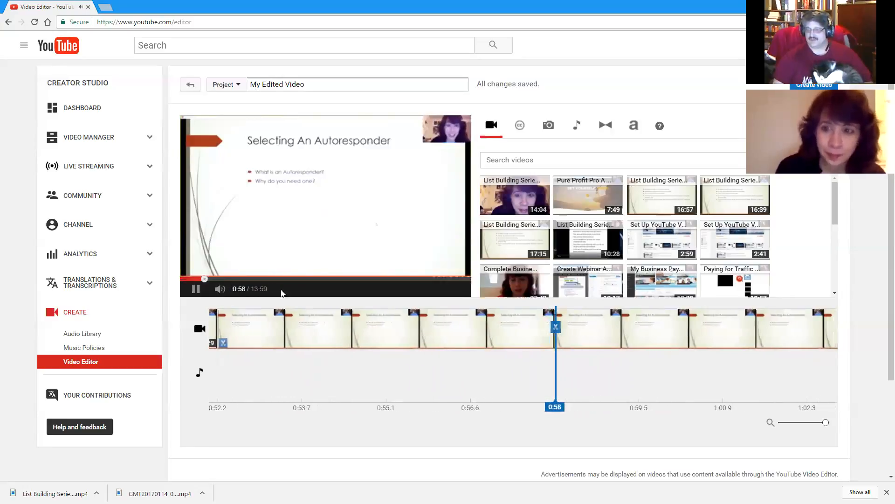
{"action": "left_click", "coordinate": [197, 289]}
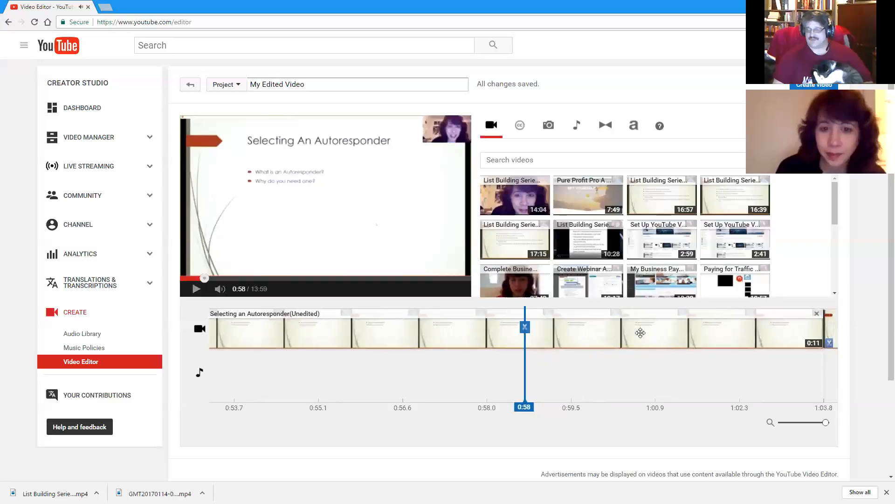
{"action": "left_click", "coordinate": [197, 289]}
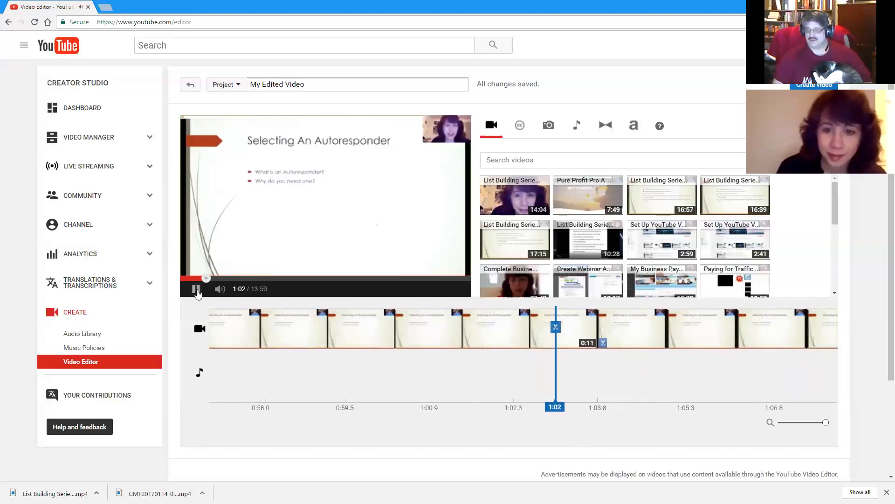
{"action": "left_click", "coordinate": [196, 289]}
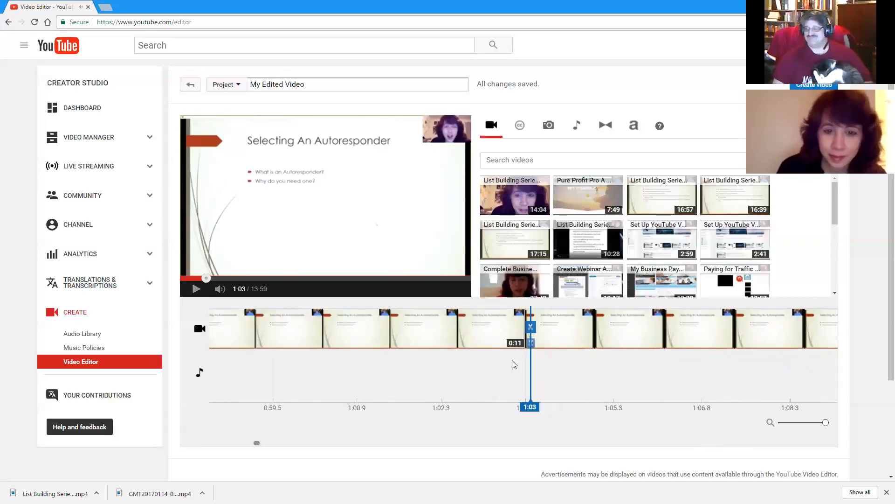
{"action": "mouse_move", "coordinate": [502, 330]}
{"action": "left_click", "coordinate": [519, 313]}
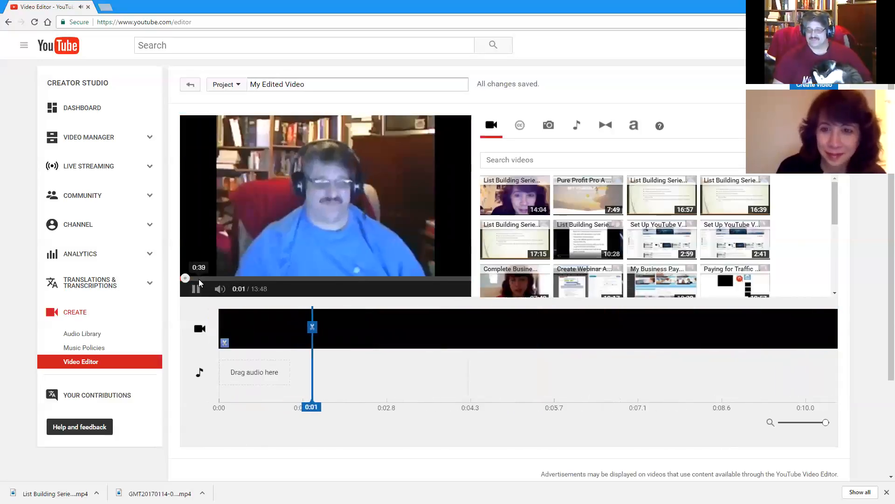
{"action": "left_click", "coordinate": [199, 279]}
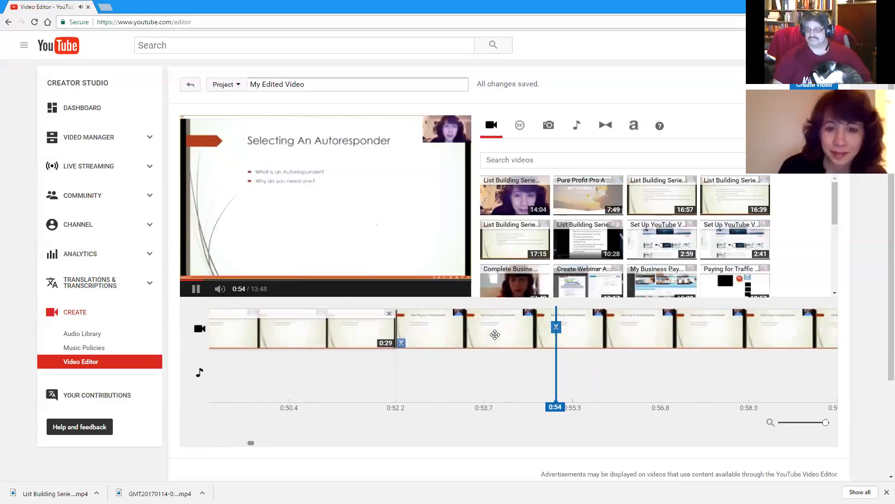
{"action": "left_click", "coordinate": [197, 289]}
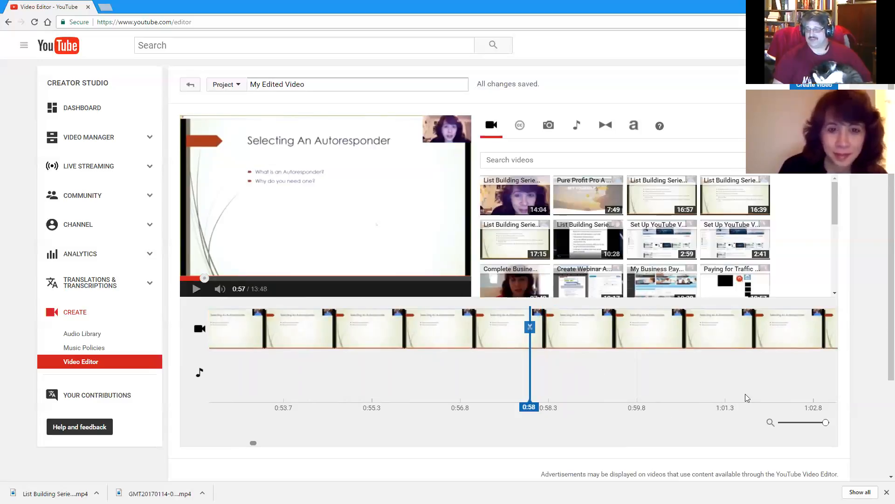
Insert the 8-second SmartMarketers clip between the first two timeline segments at 0:23, and reload the Video Editor
{"action": "left_click_drag", "start_coordinate": [827, 424], "coordinate": [782, 428]}
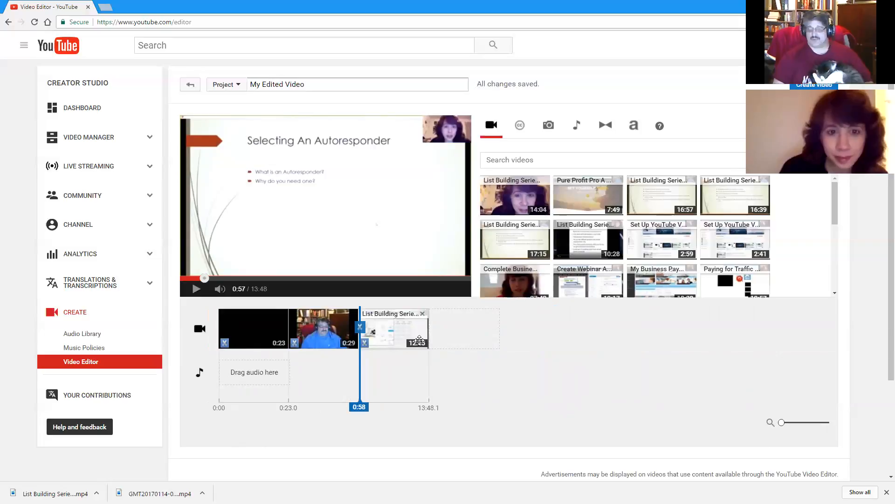
{"action": "scroll", "coordinate": [562, 245], "scroll_direction": "down", "scroll_amount": 5}
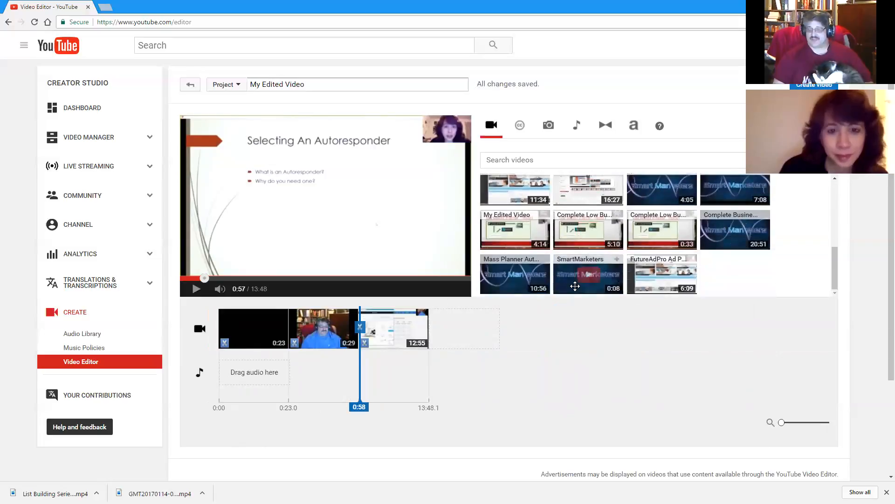
{"action": "left_click_drag", "start_coordinate": [580, 260], "coordinate": [325, 327]}
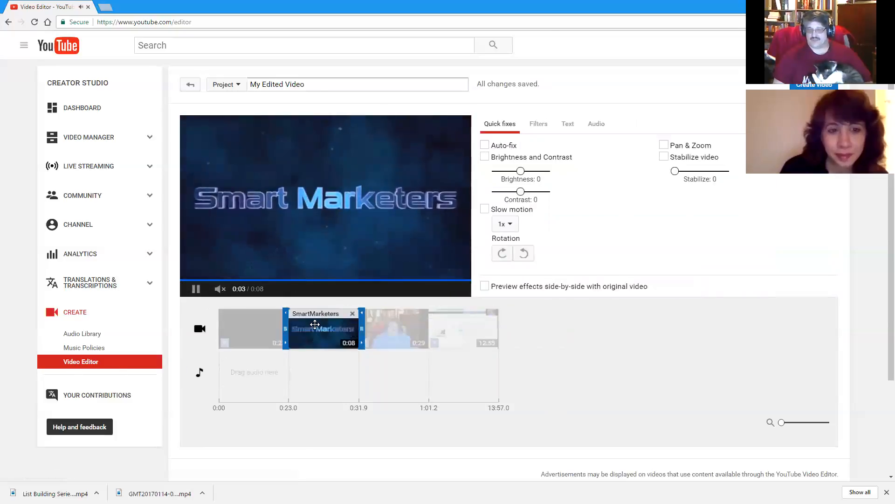
{"action": "left_click", "coordinate": [79, 362]}
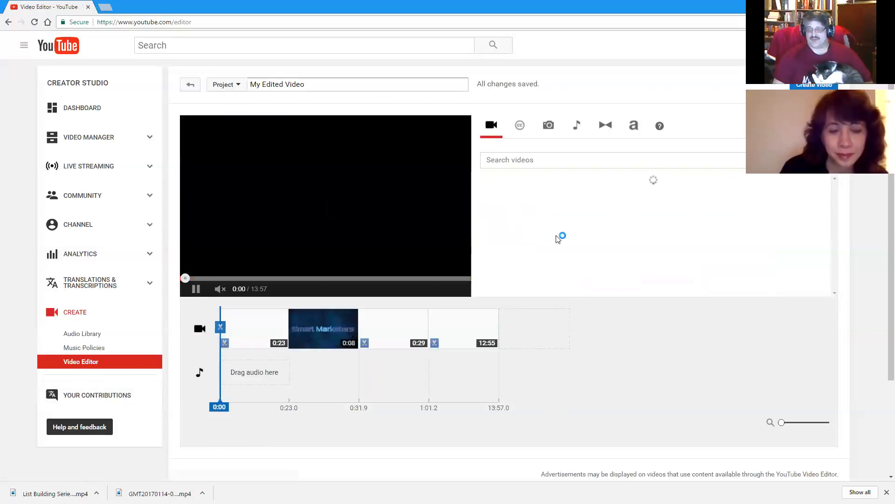
{"action": "scroll", "coordinate": [624, 232], "scroll_direction": "down", "scroll_amount": 5}
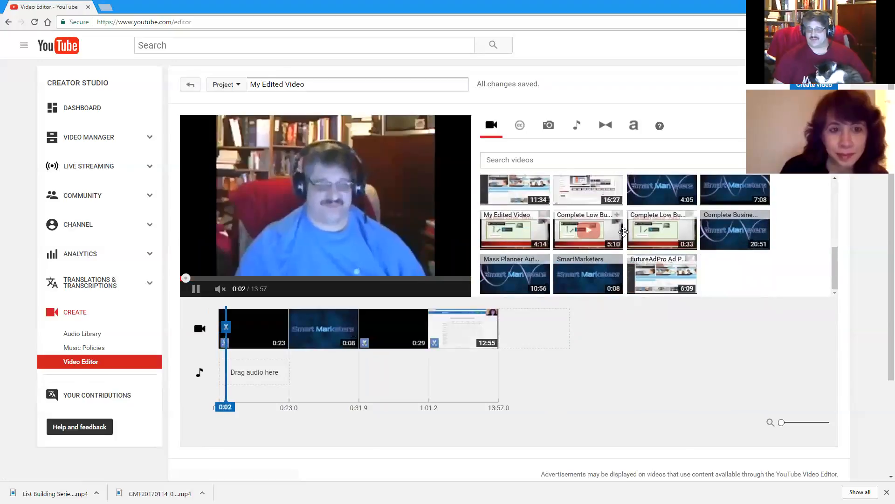
{"action": "left_click_drag", "start_coordinate": [588, 275], "coordinate": [542, 332]}
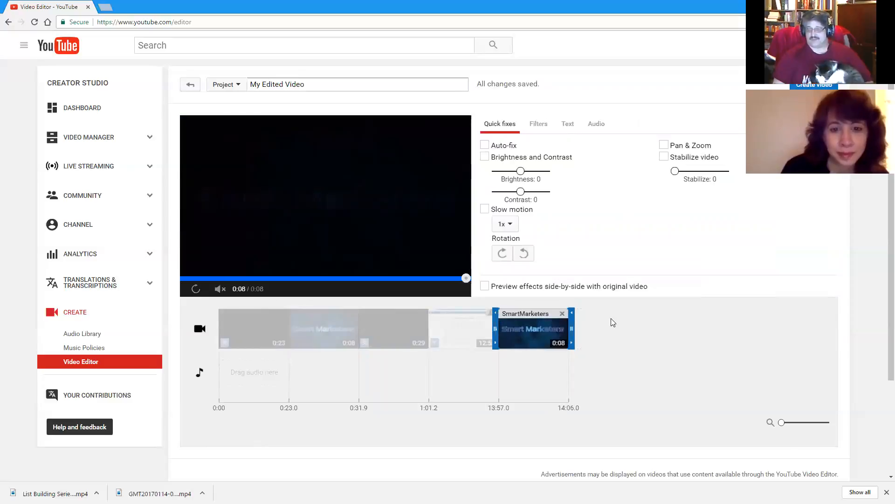
{"action": "left_click", "coordinate": [563, 315]}
Delete the SmartMarketers clip at 0:23 from the timeline and open the project title for editing
{"action": "left_click", "coordinate": [353, 315]}
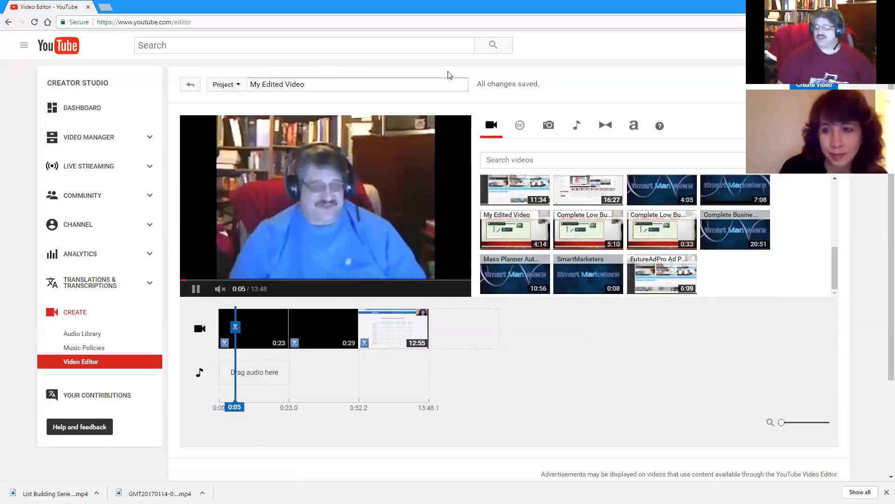
{"action": "left_click", "coordinate": [323, 85]}
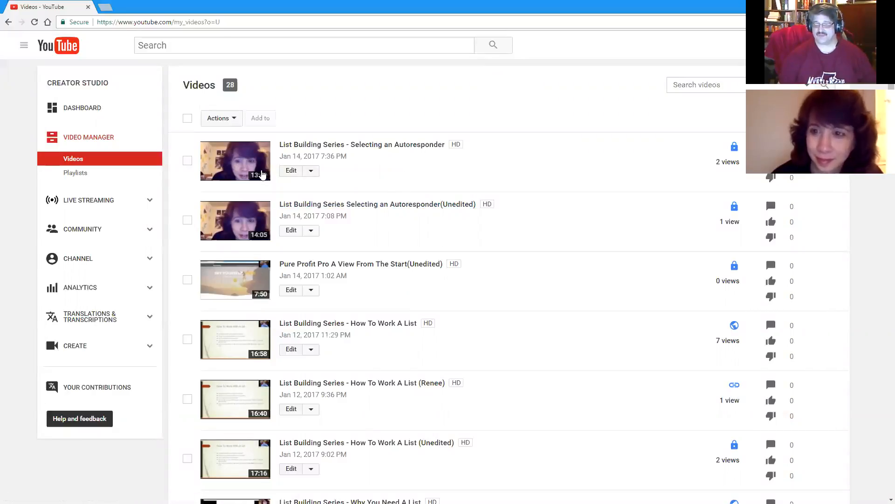
Open the "List Building Series - Selecting an Autoresponder" video and look over its watch page
{"action": "left_click", "coordinate": [242, 159]}
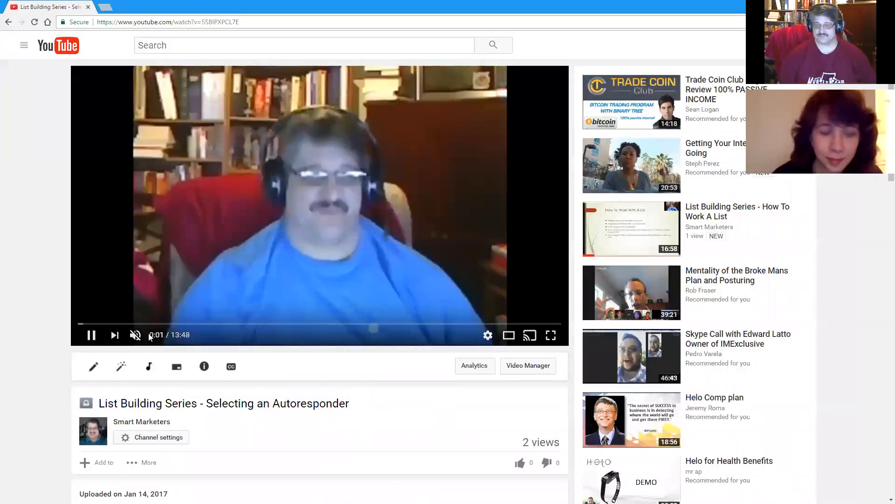
{"action": "scroll", "coordinate": [369, 374], "scroll_direction": "down", "scroll_amount": 3}
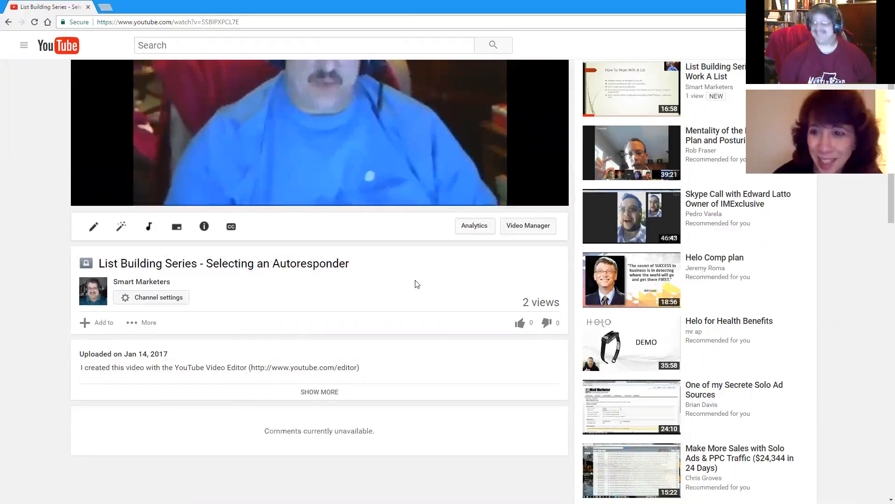
{"action": "scroll", "coordinate": [304, 259], "scroll_direction": "down", "scroll_amount": 3}
{"action": "scroll", "coordinate": [234, 303], "scroll_direction": "up", "scroll_amount": 5}
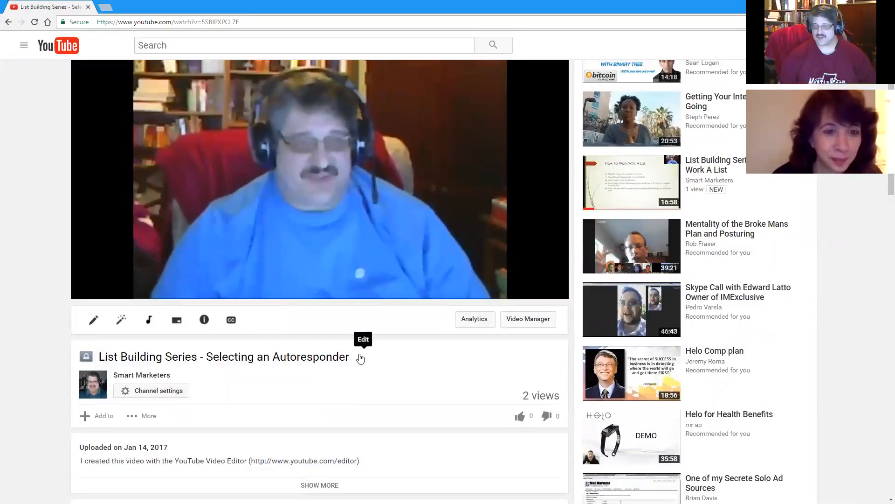
Open the video's title for editing on the watch page and save it
{"action": "left_click", "coordinate": [360, 357]}
{"action": "left_click", "coordinate": [192, 357]}
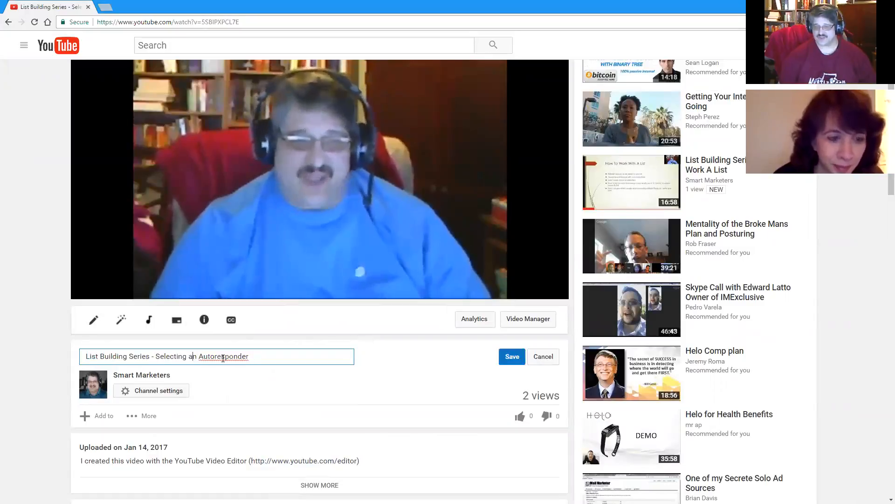
{"action": "scroll", "coordinate": [419, 336], "scroll_direction": "down", "scroll_amount": 1}
{"action": "left_click", "coordinate": [512, 356]}
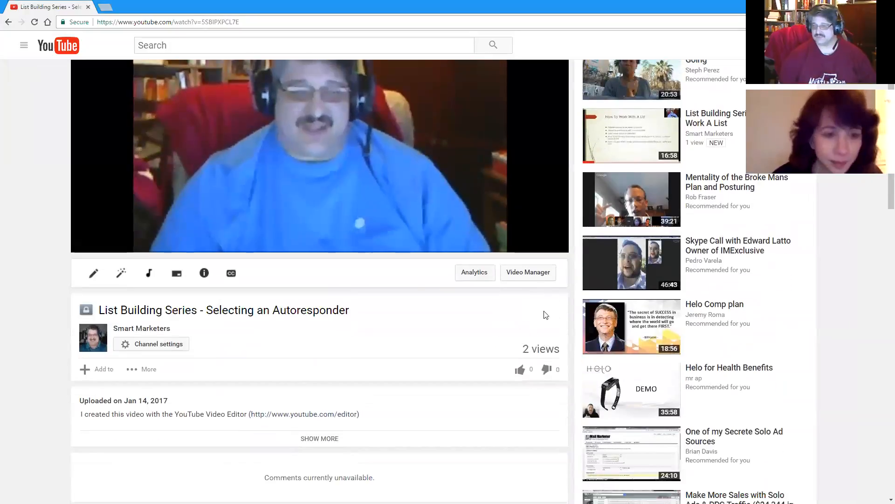
Replace the video's description with the copied How To Work A List description text and save it
{"action": "scroll", "coordinate": [444, 283], "scroll_direction": "down", "scroll_amount": 3}
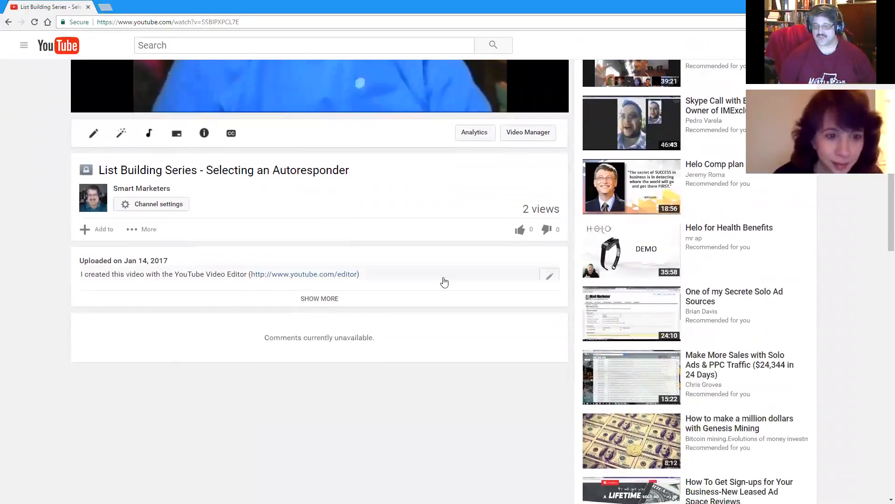
{"action": "left_click", "coordinate": [547, 275]}
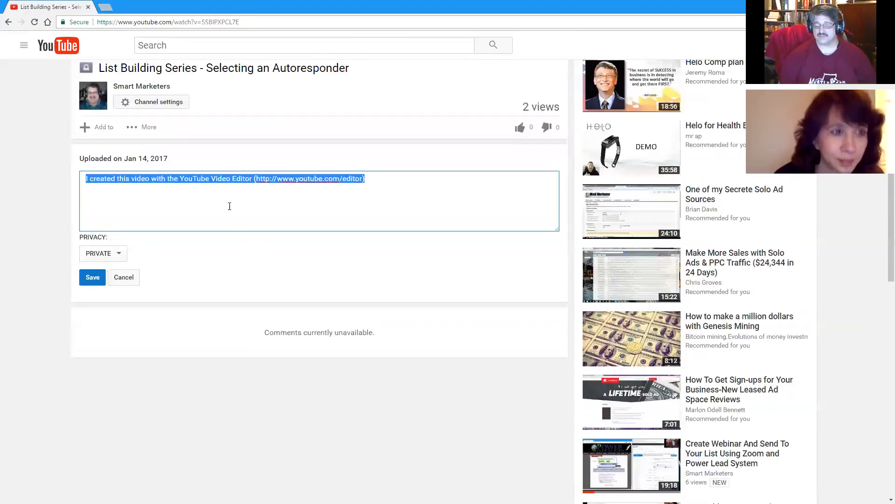
{"action": "right_click", "coordinate": [238, 179]}
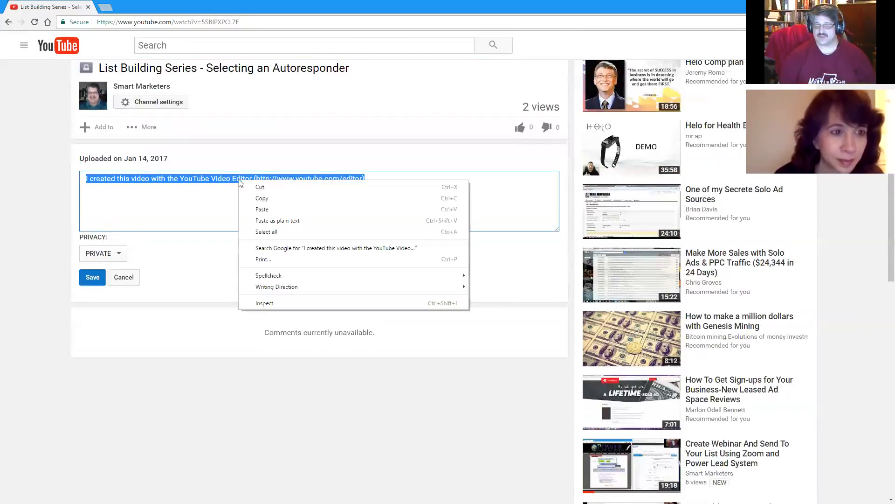
{"action": "left_click", "coordinate": [262, 209]}
{"action": "scroll", "coordinate": [275, 209], "scroll_direction": "up", "scroll_amount": 5}
{"action": "scroll", "coordinate": [280, 296], "scroll_direction": "down", "scroll_amount": 1}
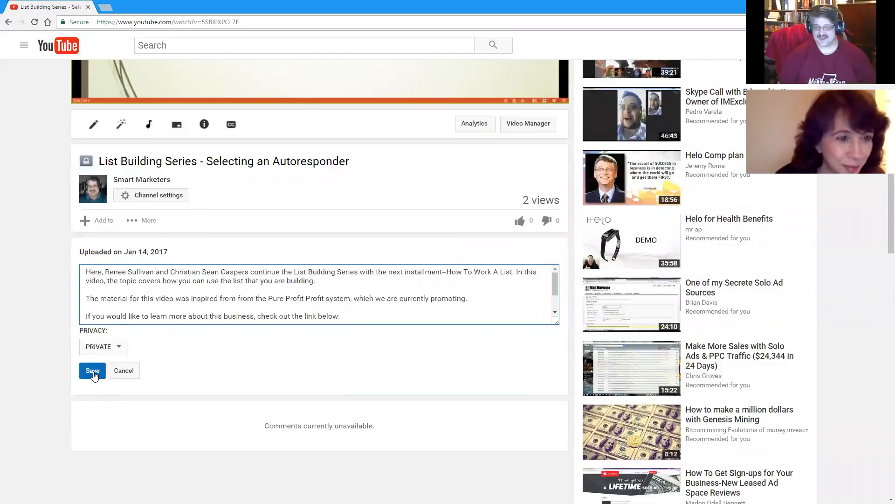
{"action": "left_click", "coordinate": [92, 371]}
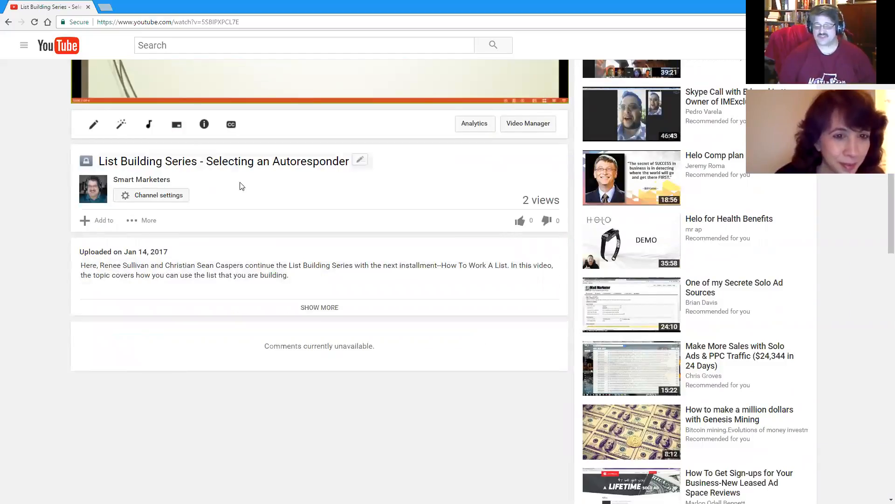
{"action": "scroll", "coordinate": [282, 166], "scroll_direction": "up", "scroll_amount": 4}
{"action": "scroll", "coordinate": [313, 280], "scroll_direction": "up", "scroll_amount": 1}
{"action": "scroll", "coordinate": [310, 286], "scroll_direction": "down", "scroll_amount": 6}
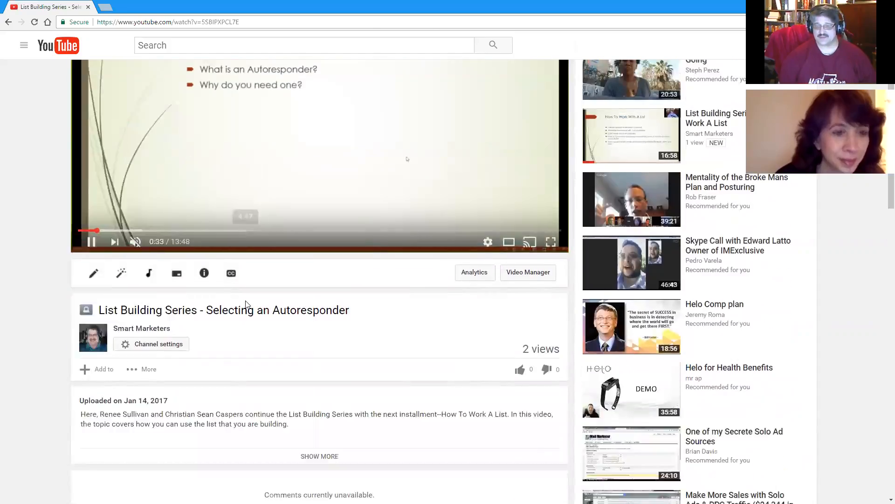
{"action": "scroll", "coordinate": [275, 228], "scroll_direction": "up", "scroll_amount": 5}
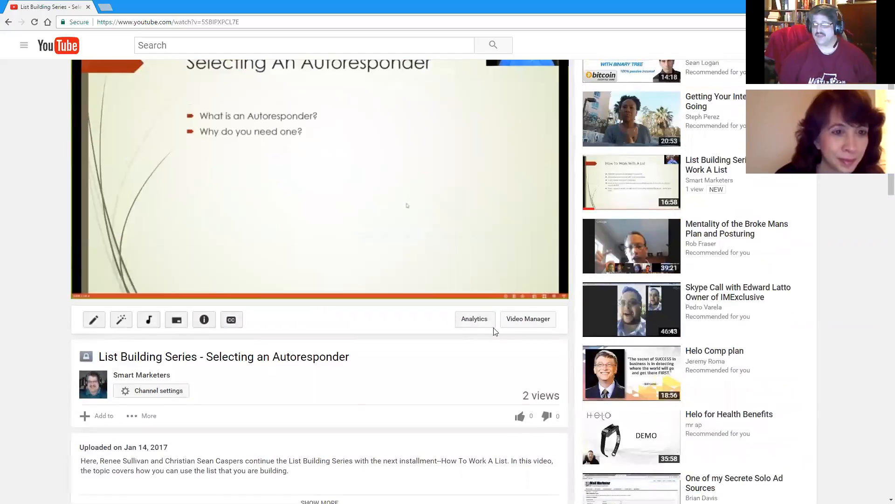
{"action": "scroll", "coordinate": [253, 323], "scroll_direction": "down", "scroll_amount": 4}
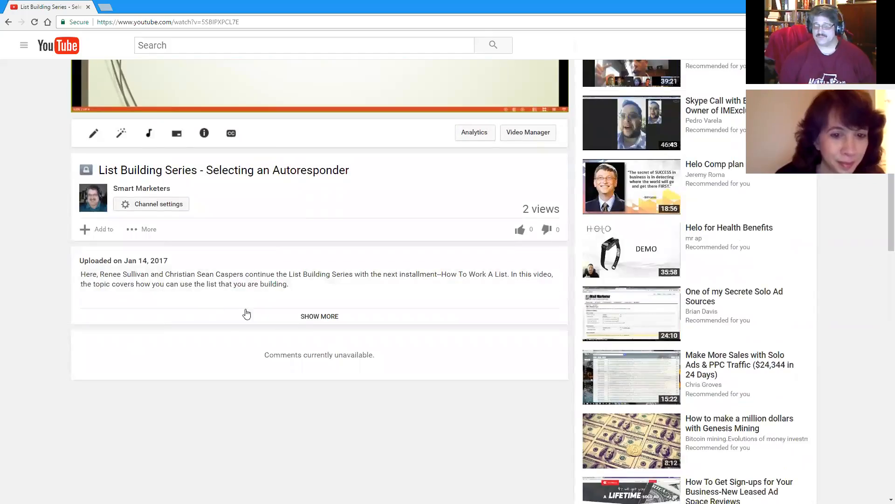
{"action": "scroll", "coordinate": [518, 243], "scroll_direction": "up", "scroll_amount": 4}
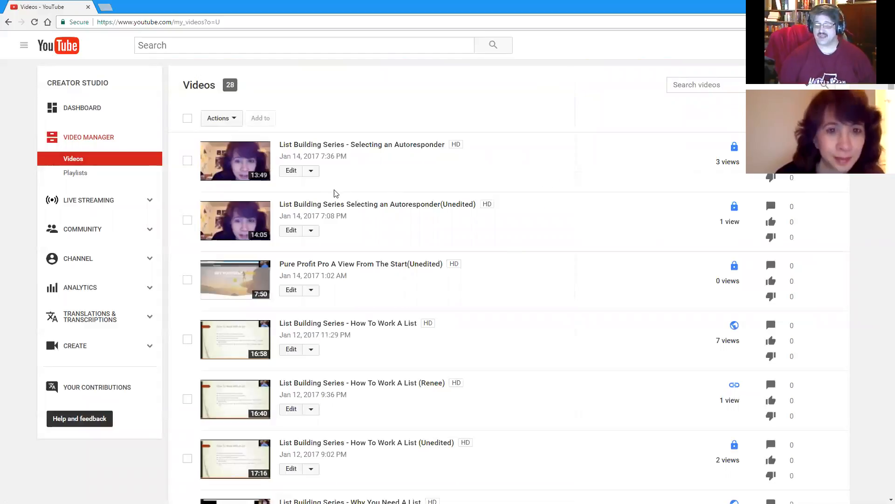
{"action": "left_click", "coordinate": [289, 172]}
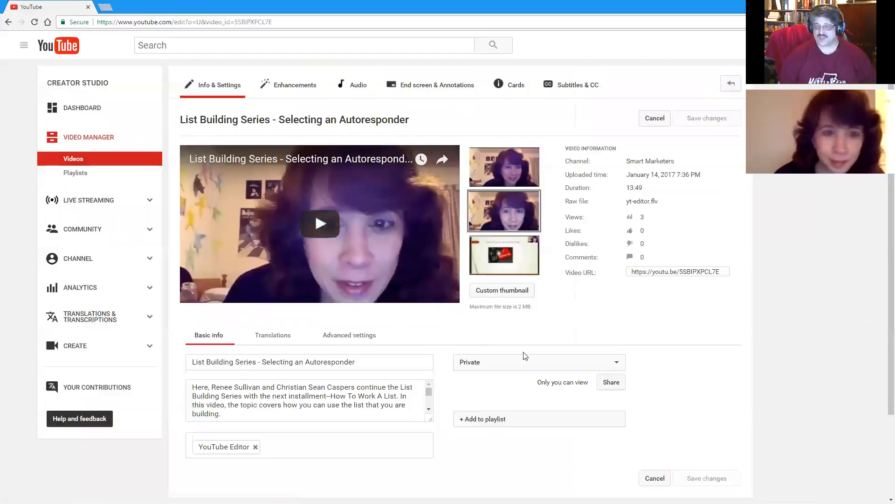
{"action": "left_click", "coordinate": [542, 362]}
{"action": "left_click", "coordinate": [520, 376]}
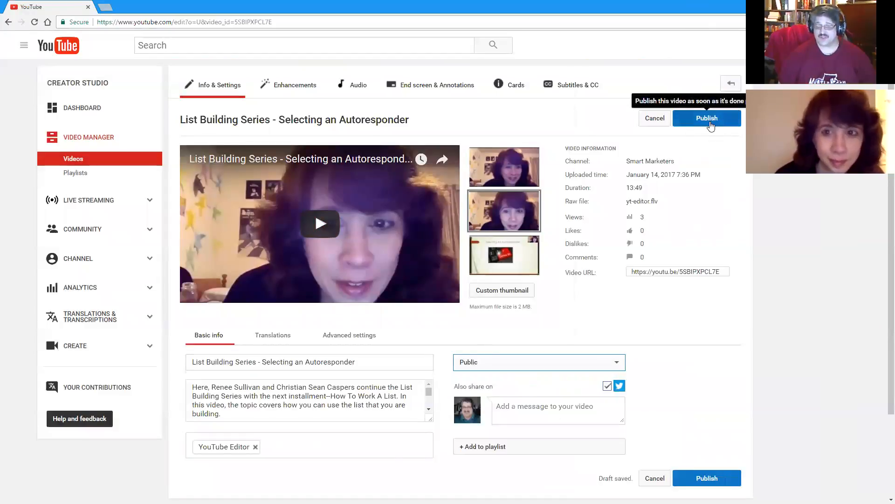
{"action": "left_click", "coordinate": [74, 160]}
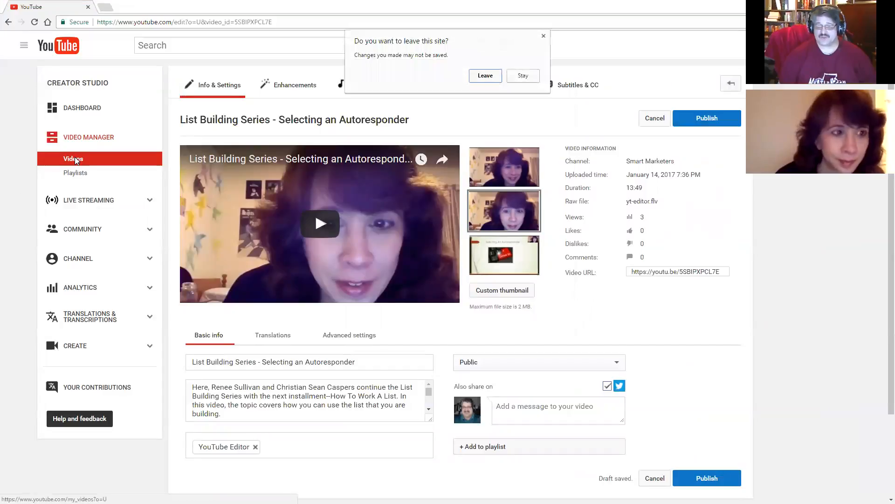
{"action": "left_click", "coordinate": [494, 76]}
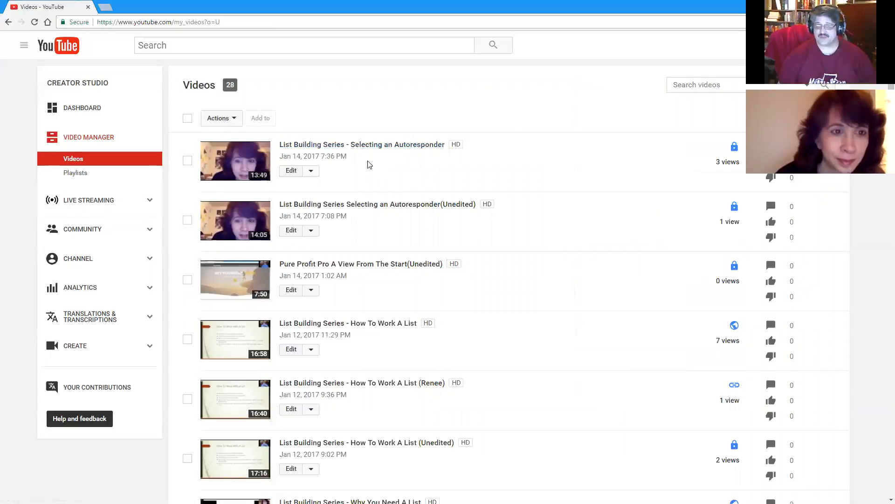
View the public uploads on the Smart Marketers channel page and return to the list of all channel videos
{"action": "left_click", "coordinate": [55, 46]}
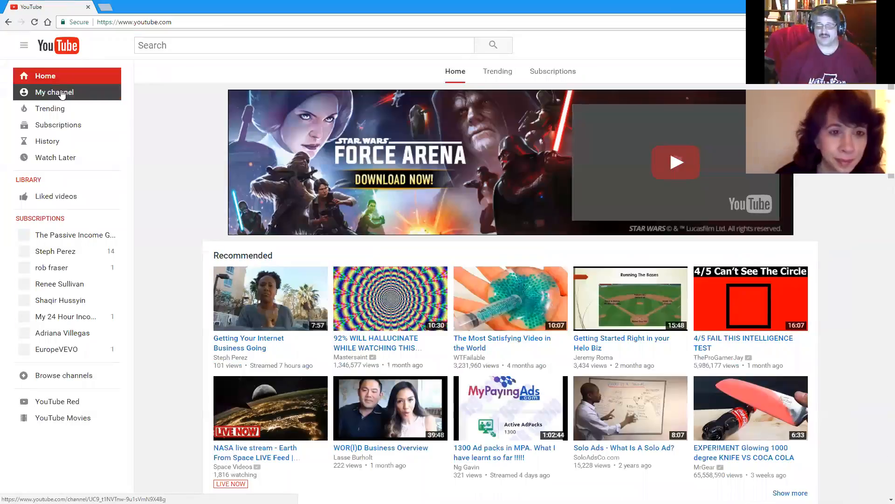
{"action": "left_click", "coordinate": [58, 93]}
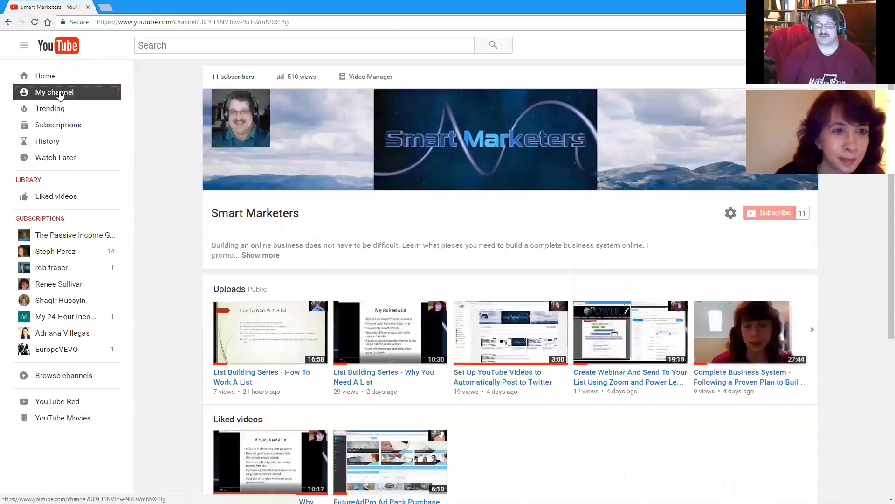
{"action": "left_click", "coordinate": [371, 80]}
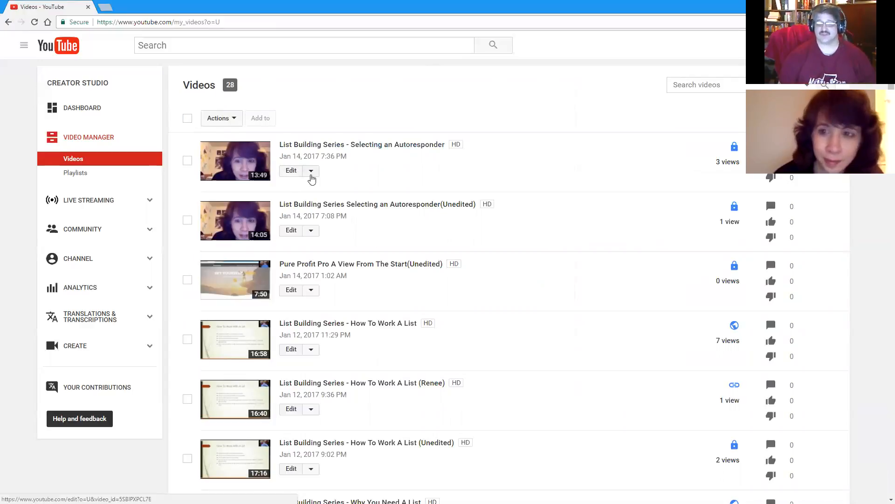
Set the privacy of "List Building Series - Selecting an Autoresponder" to Public in its info settings and publish it
{"action": "left_click", "coordinate": [312, 171]}
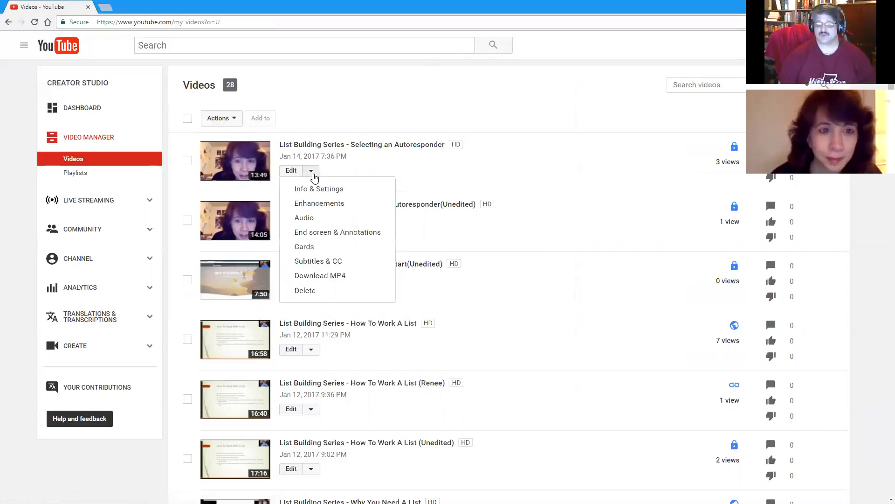
{"action": "left_click", "coordinate": [314, 189]}
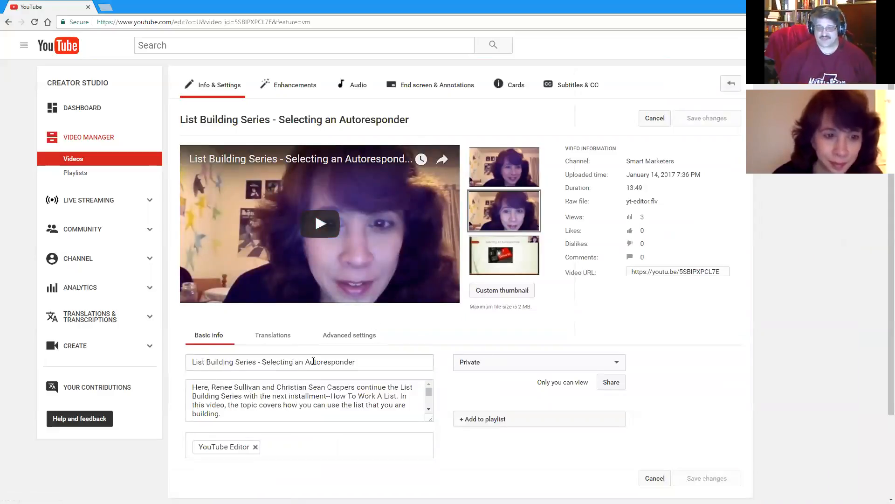
{"action": "left_click", "coordinate": [481, 365]}
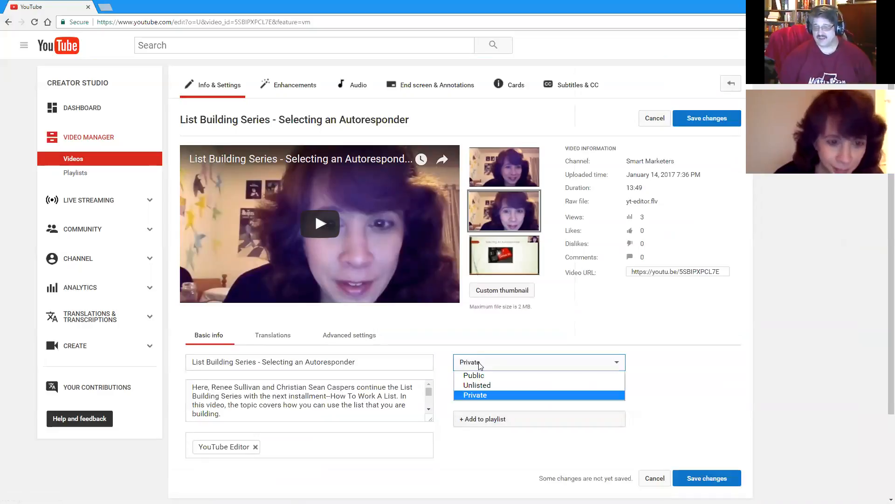
{"action": "left_click", "coordinate": [479, 376]}
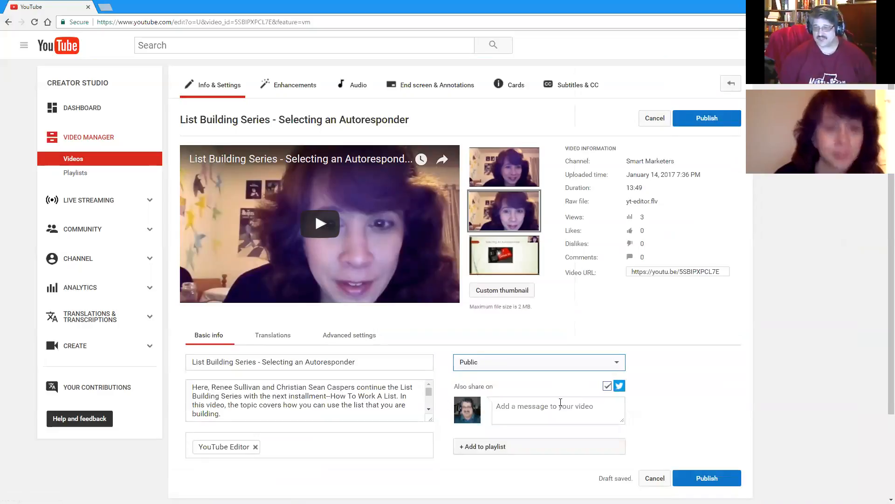
{"action": "left_click", "coordinate": [713, 120]}
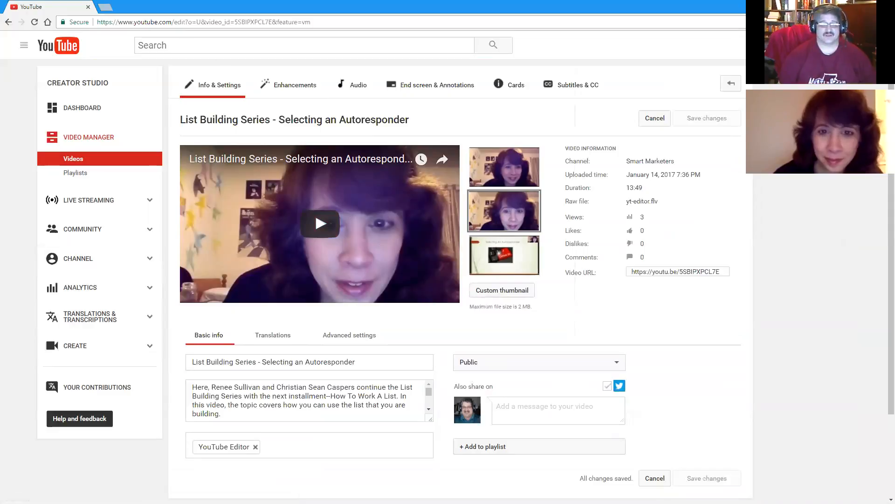
Check the channel dashboard and the Smart Marketers channel page, and open the published "Selecting an Autoresponder" video from the public uploads
{"action": "left_click", "coordinate": [69, 109]}
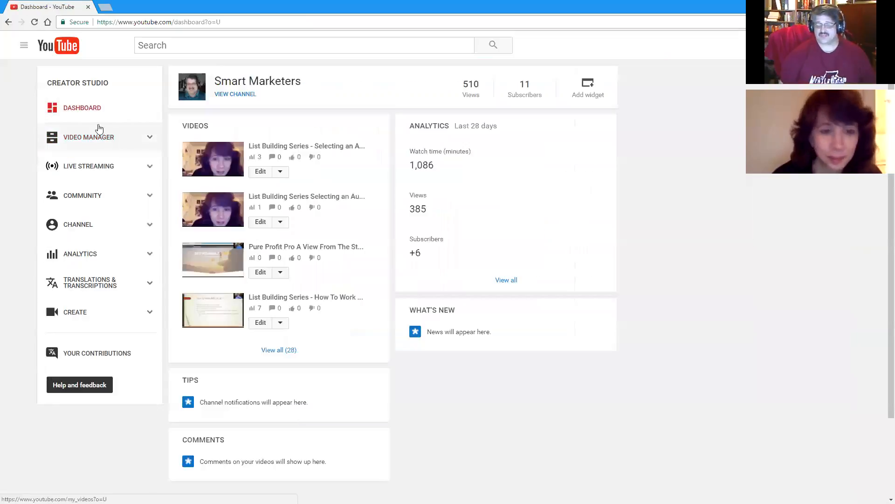
{"action": "left_click", "coordinate": [65, 50]}
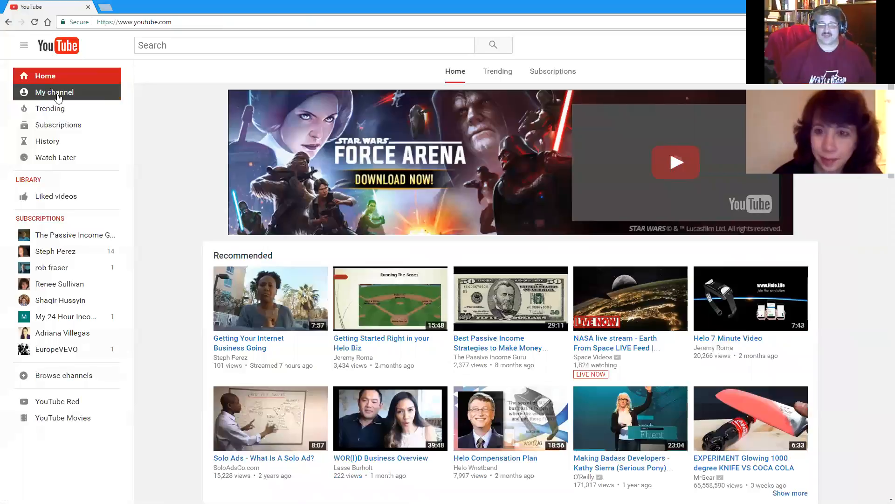
{"action": "left_click", "coordinate": [68, 92]}
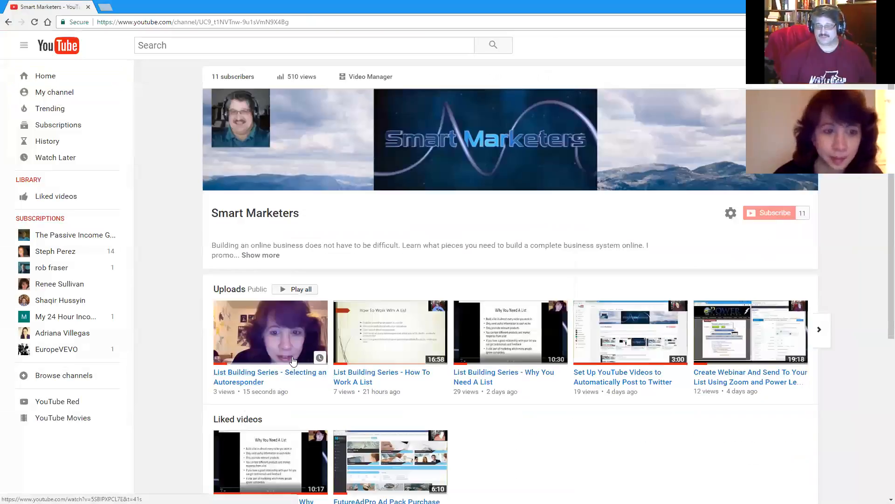
{"action": "left_click", "coordinate": [296, 387]}
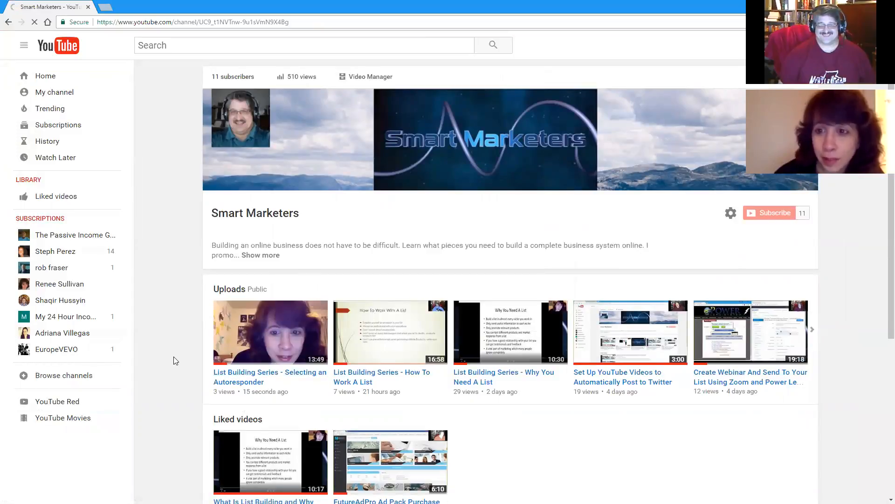